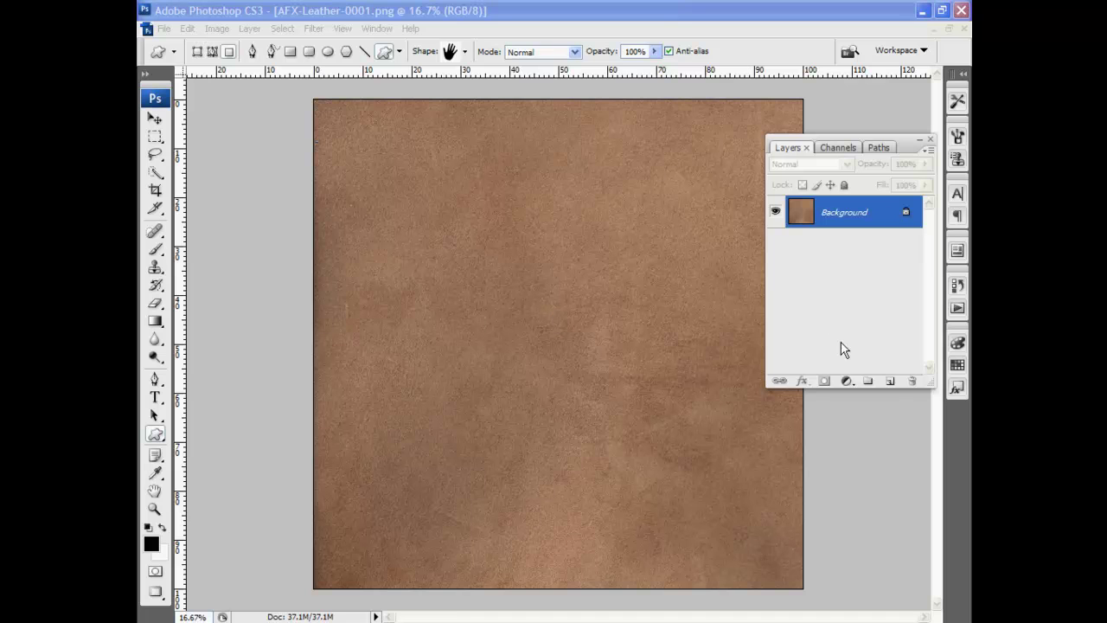
Step: Add a new layer and type LEATHER in black 140 pt Stencil Std Bold across the lower canvas
{"action": "left_click", "coordinate": [890, 382]}
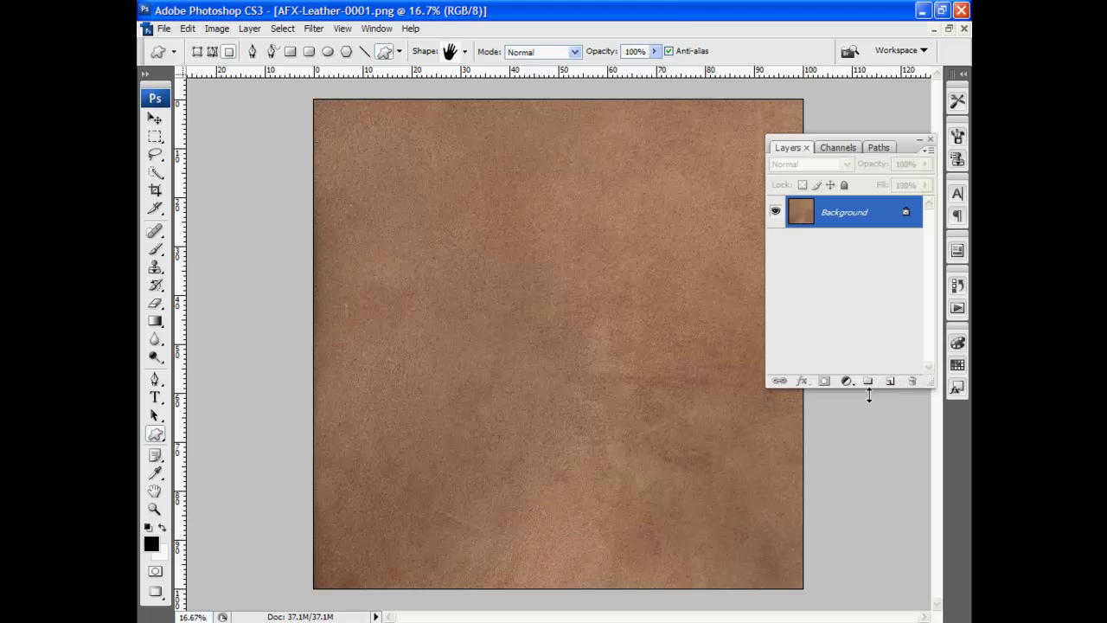
{"action": "left_click", "coordinate": [889, 381]}
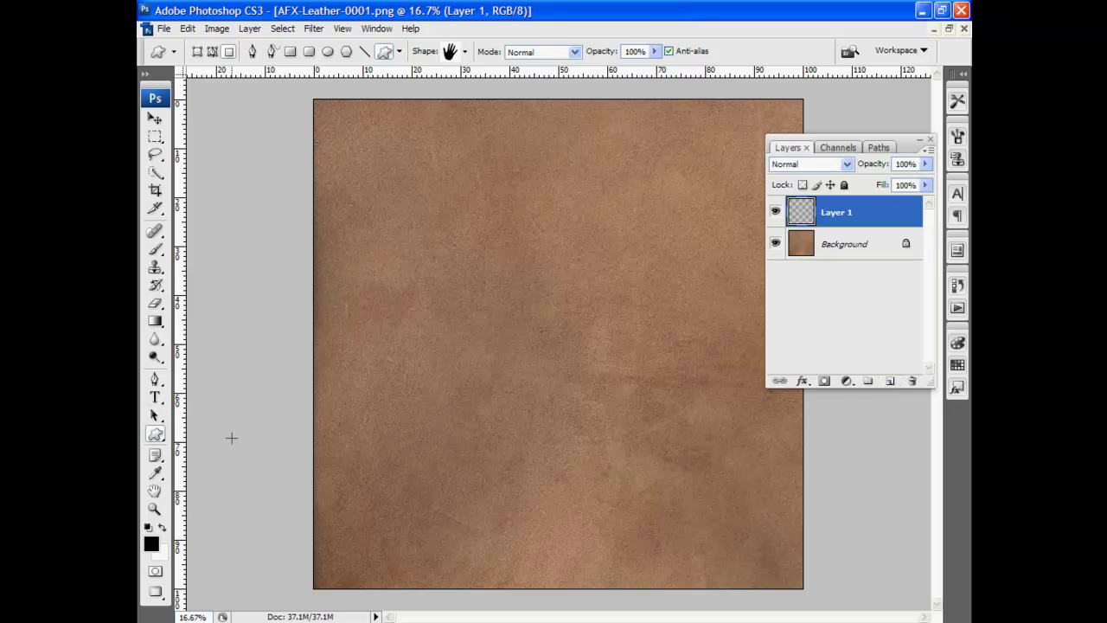
{"action": "left_click", "coordinate": [155, 397]}
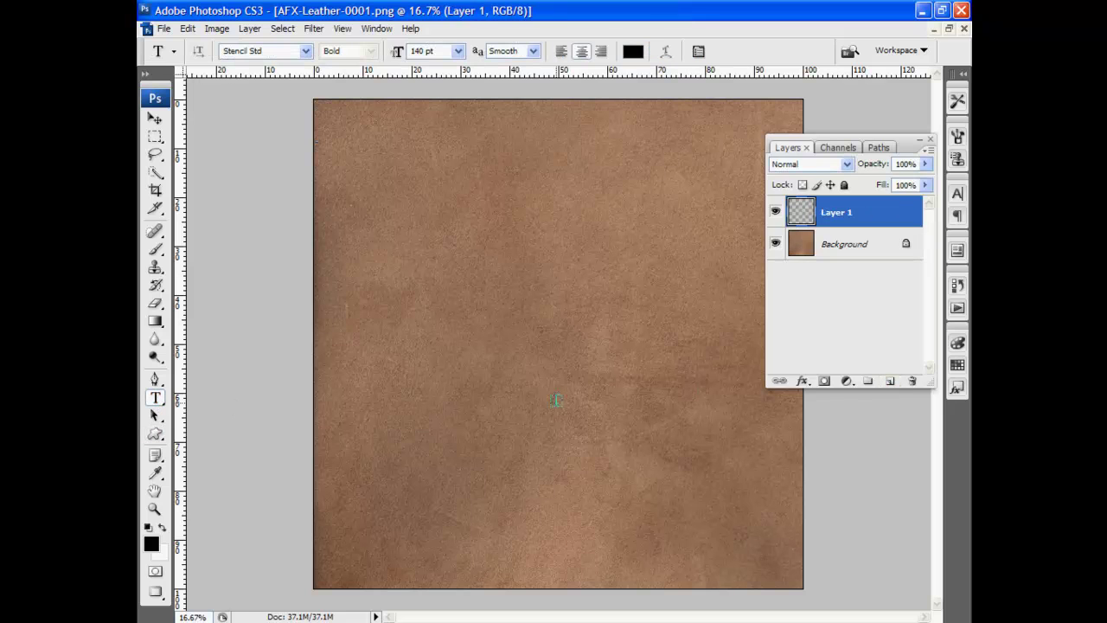
{"action": "left_click", "coordinate": [552, 472]}
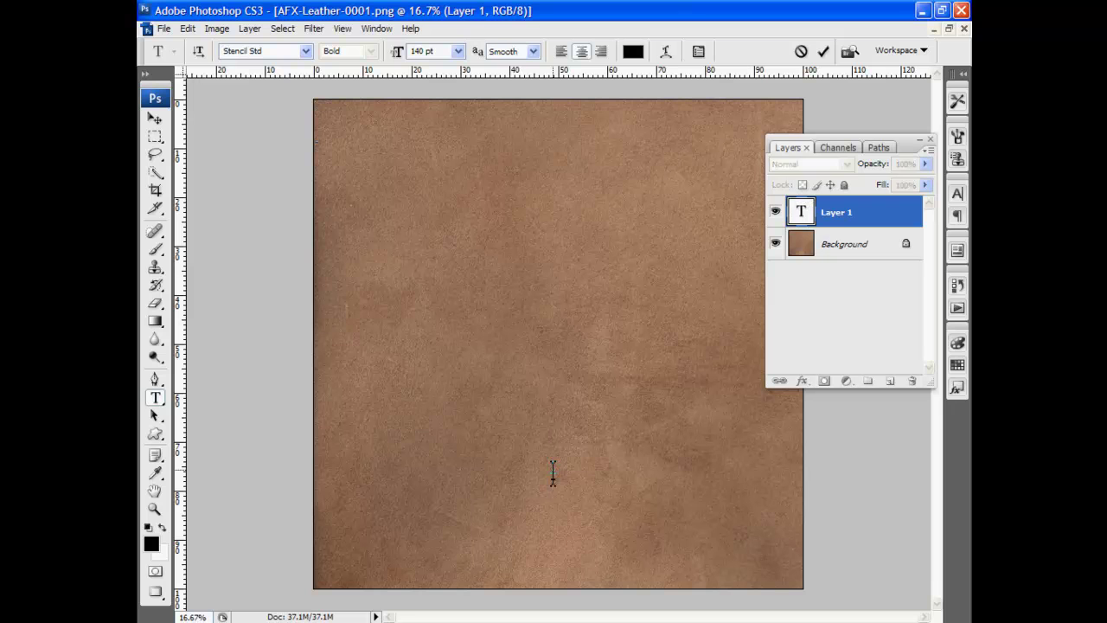
{"action": "type", "text": "LEA"}
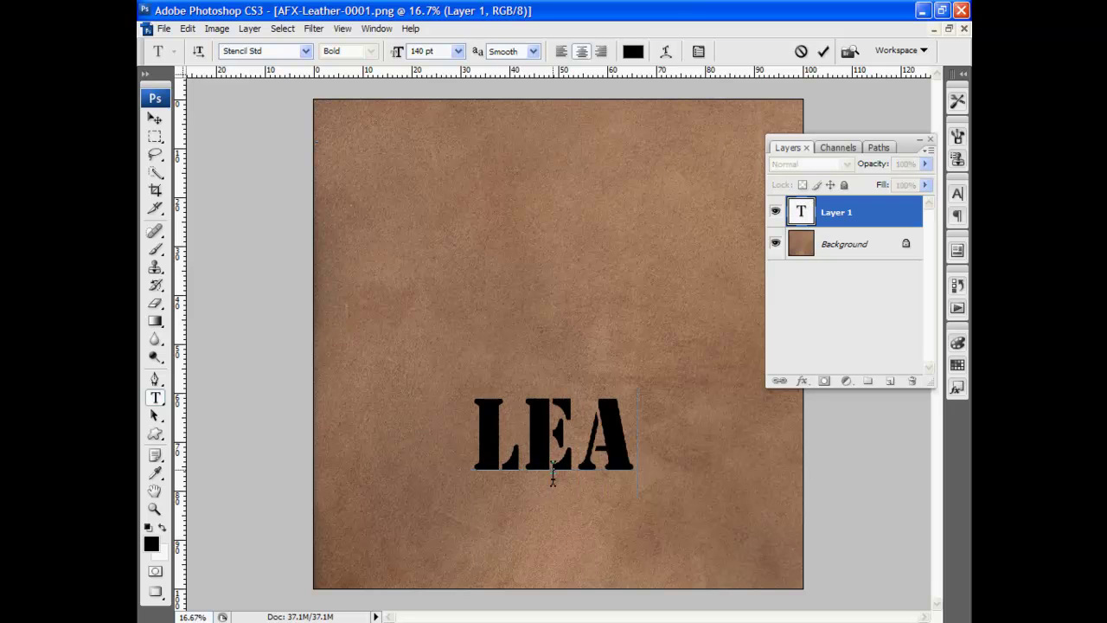
{"action": "type", "text": "THER"}
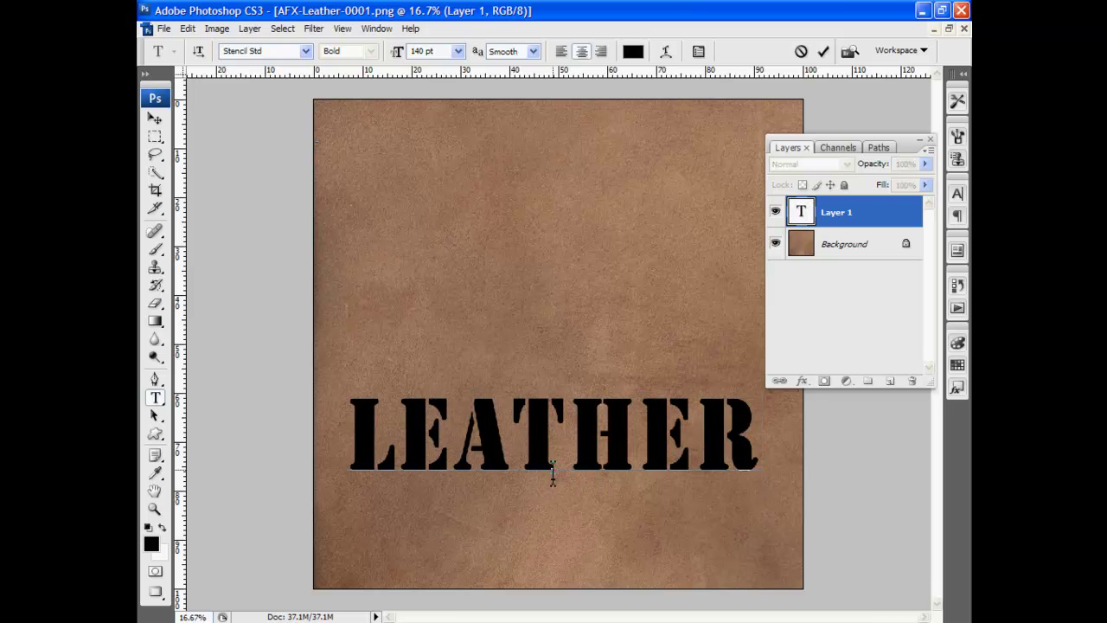
{"action": "left_click", "coordinate": [832, 209]}
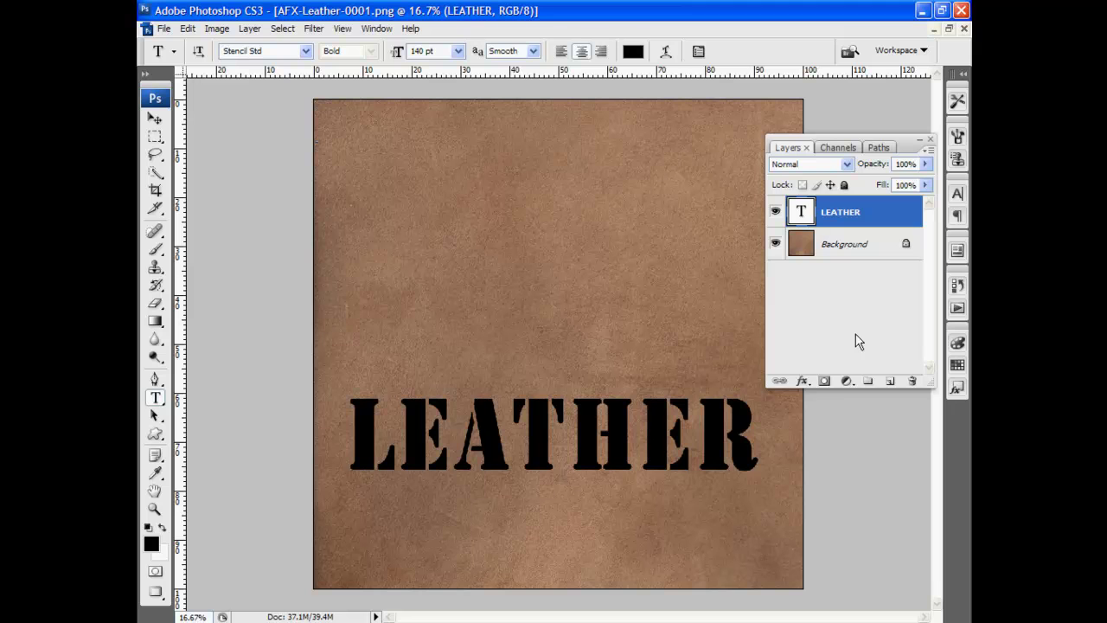
Step: Add Bevel and Emboss to LEATHER, turning off Use Global Light and setting Direction to Down
{"action": "left_click", "coordinate": [802, 381]}
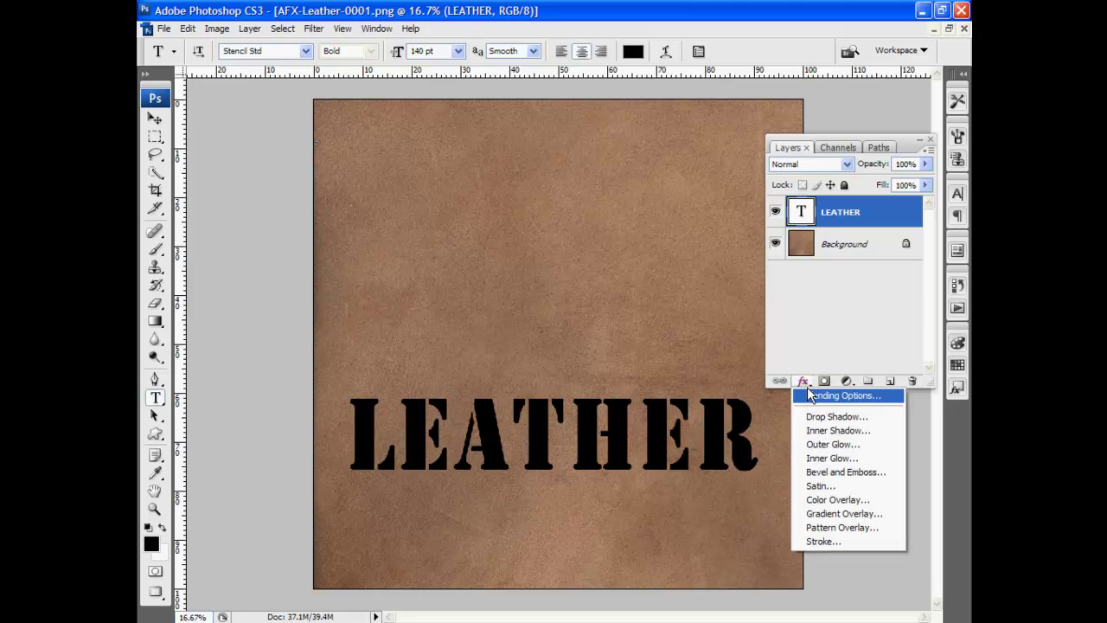
{"action": "left_click", "coordinate": [851, 472]}
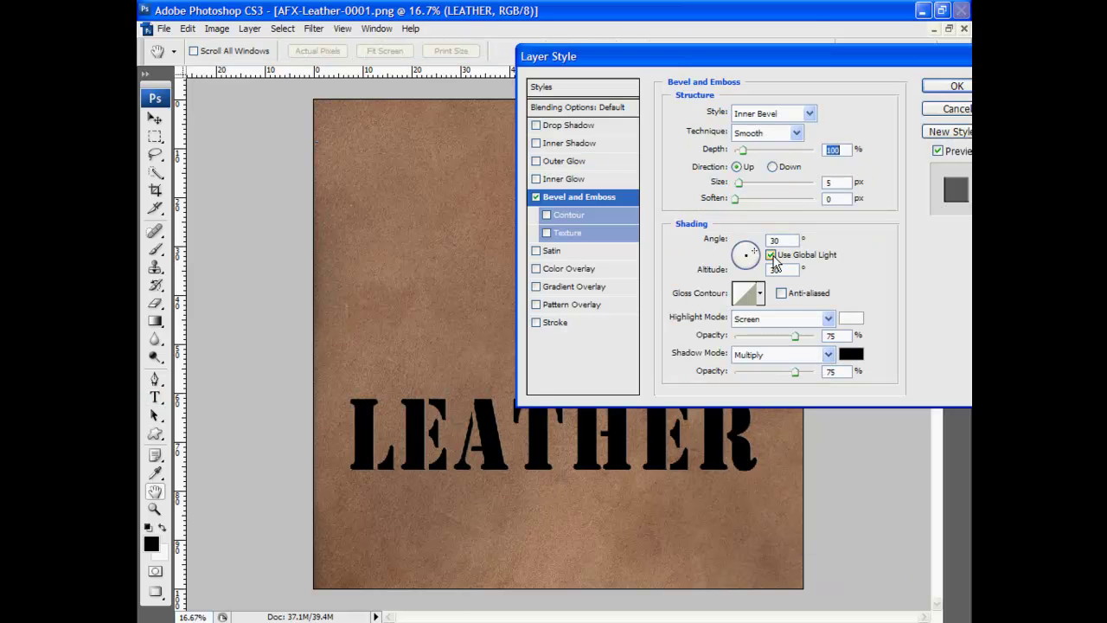
{"action": "left_click_drag", "start_coordinate": [814, 63], "coordinate": [733, 62]}
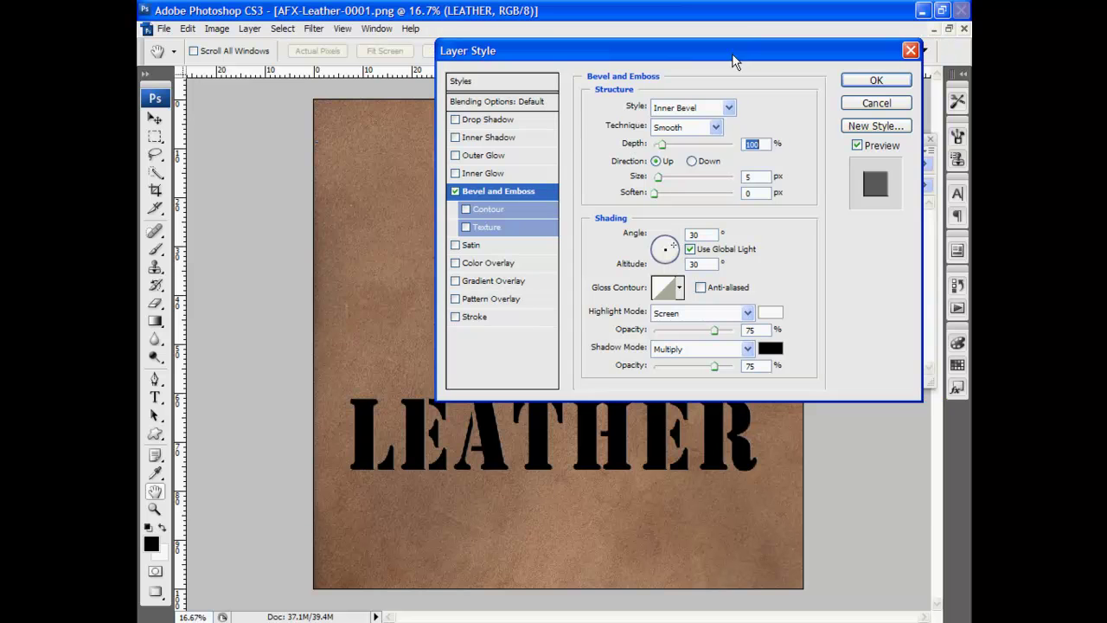
{"action": "left_click", "coordinate": [820, 459], "text": "ctrl"}
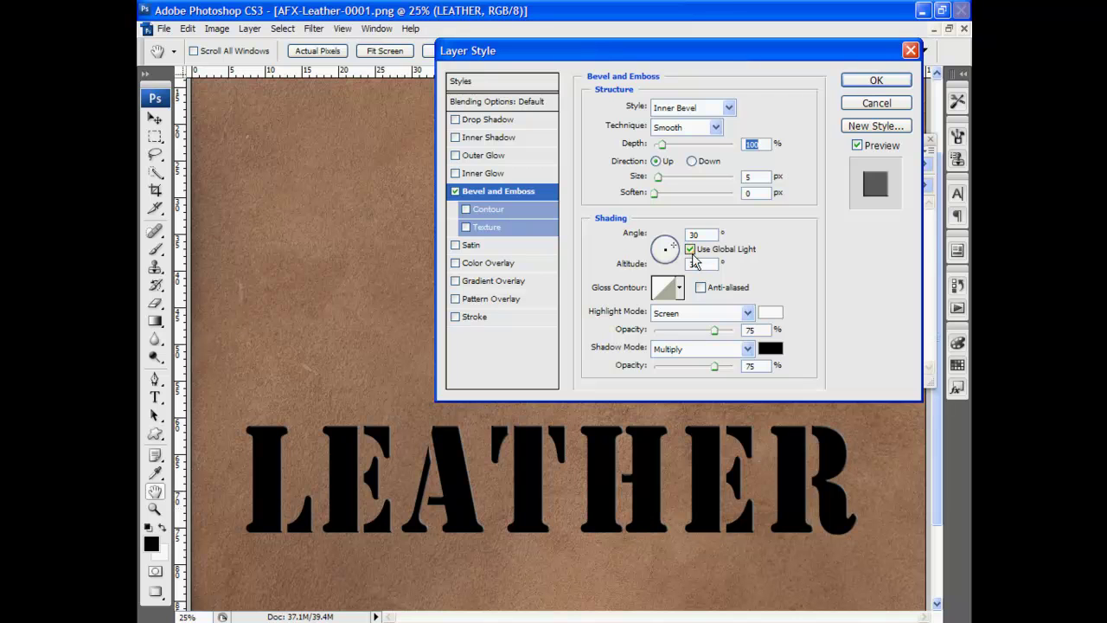
{"action": "left_click", "coordinate": [689, 249]}
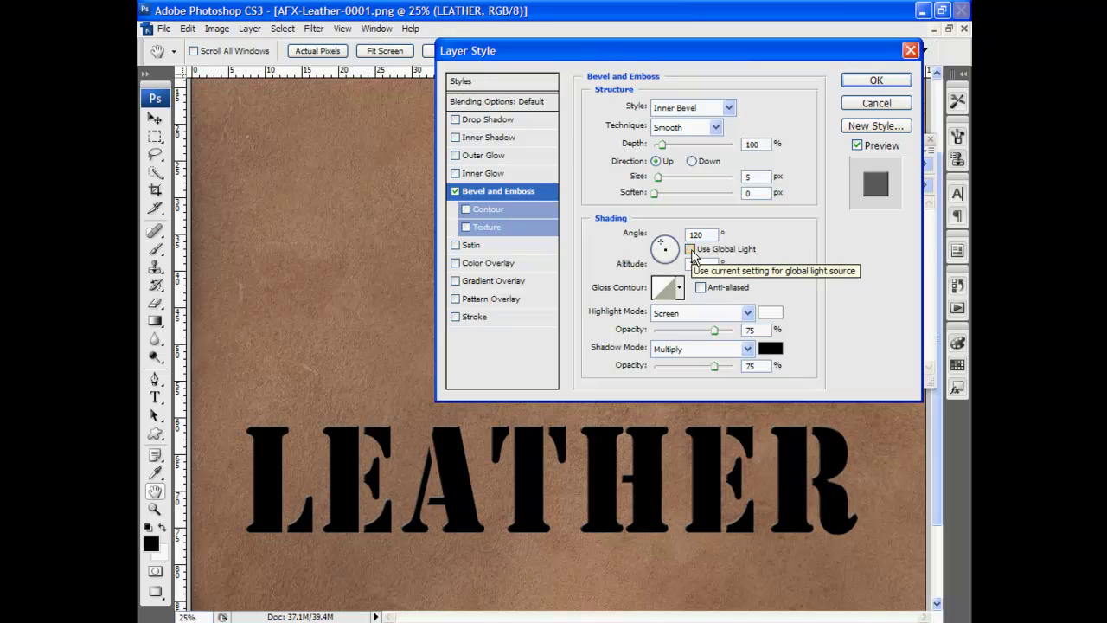
{"action": "left_click", "coordinate": [692, 162]}
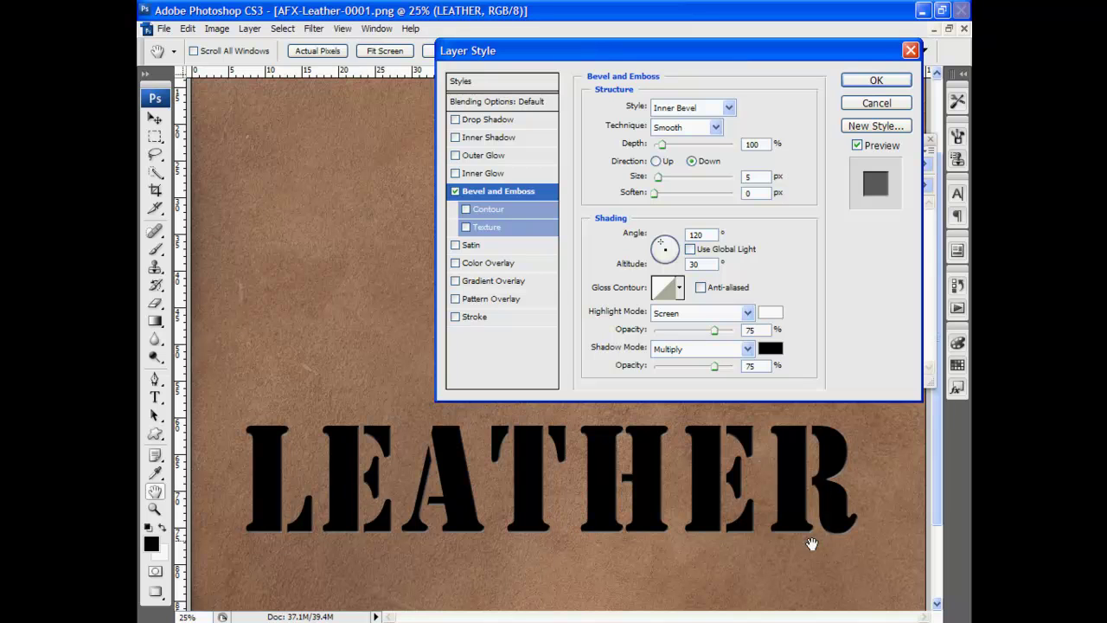
Step: Set the bevel highlight colour to tan aa967f
{"action": "left_click", "coordinate": [769, 315]}
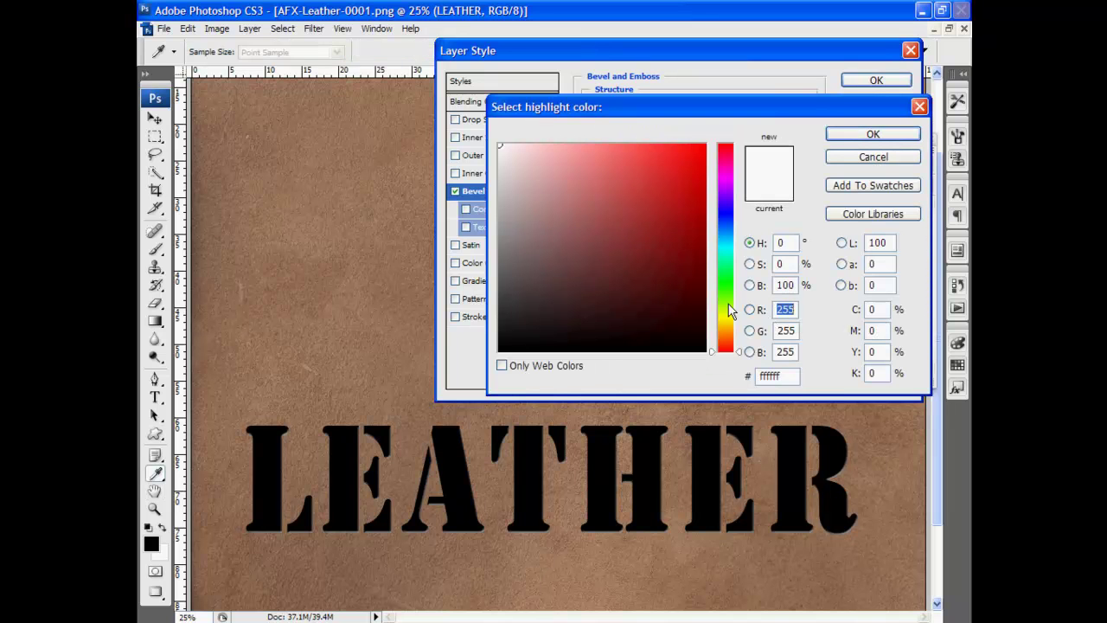
{"action": "left_click", "coordinate": [725, 332]}
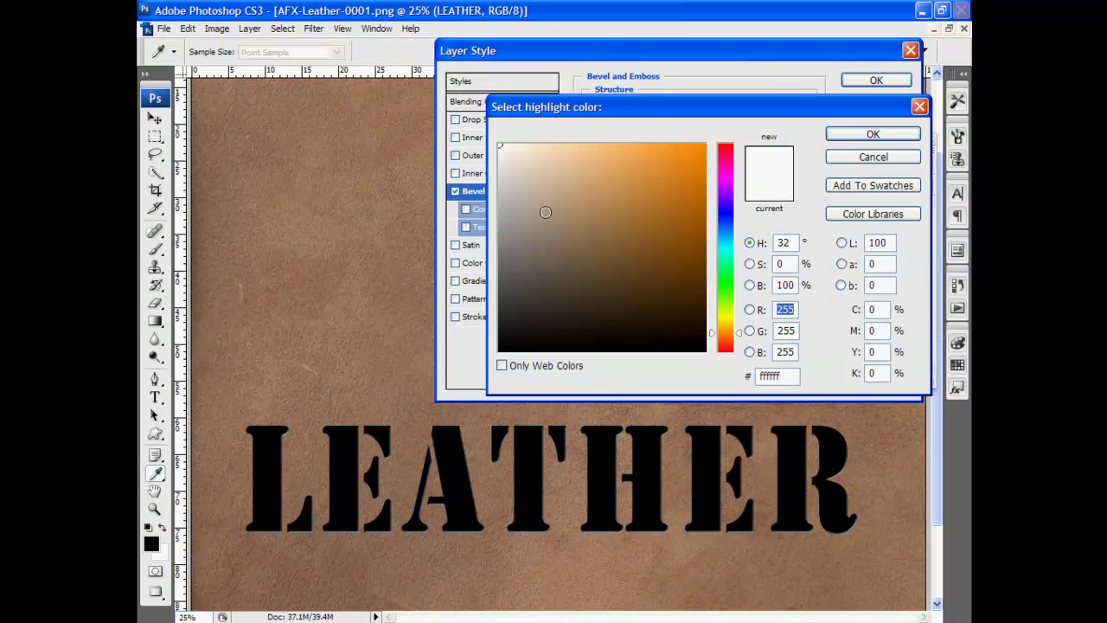
{"action": "left_click", "coordinate": [550, 213]}
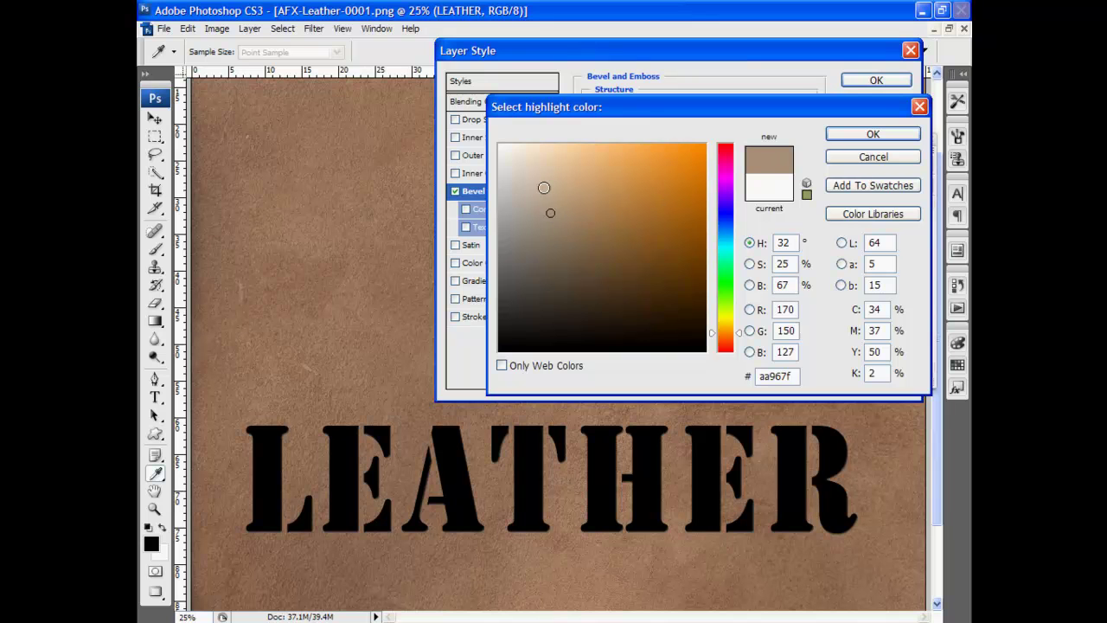
{"action": "left_click", "coordinate": [870, 135]}
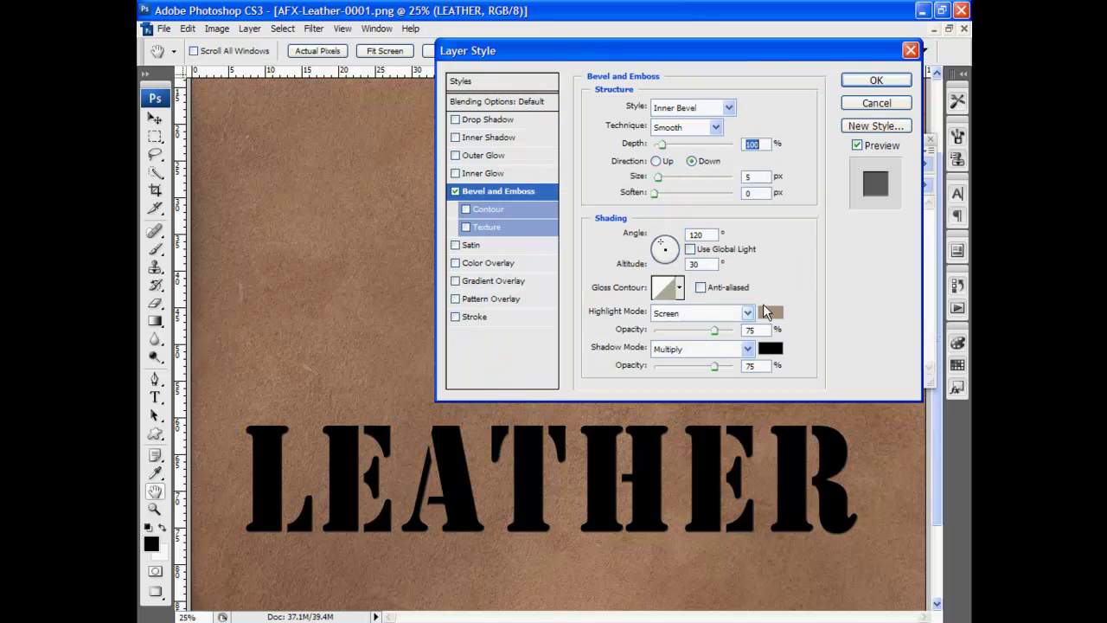
Step: Set the bevel shadow colour to dark brown 54331b
{"action": "left_click", "coordinate": [769, 349]}
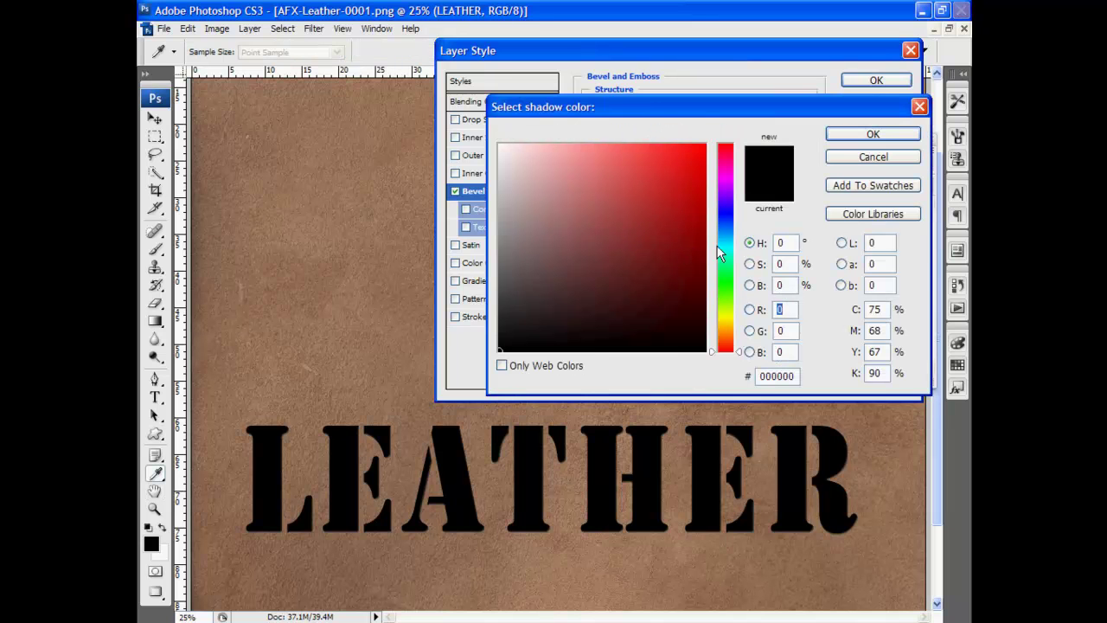
{"action": "left_click", "coordinate": [723, 338]}
{"action": "left_click", "coordinate": [667, 294]}
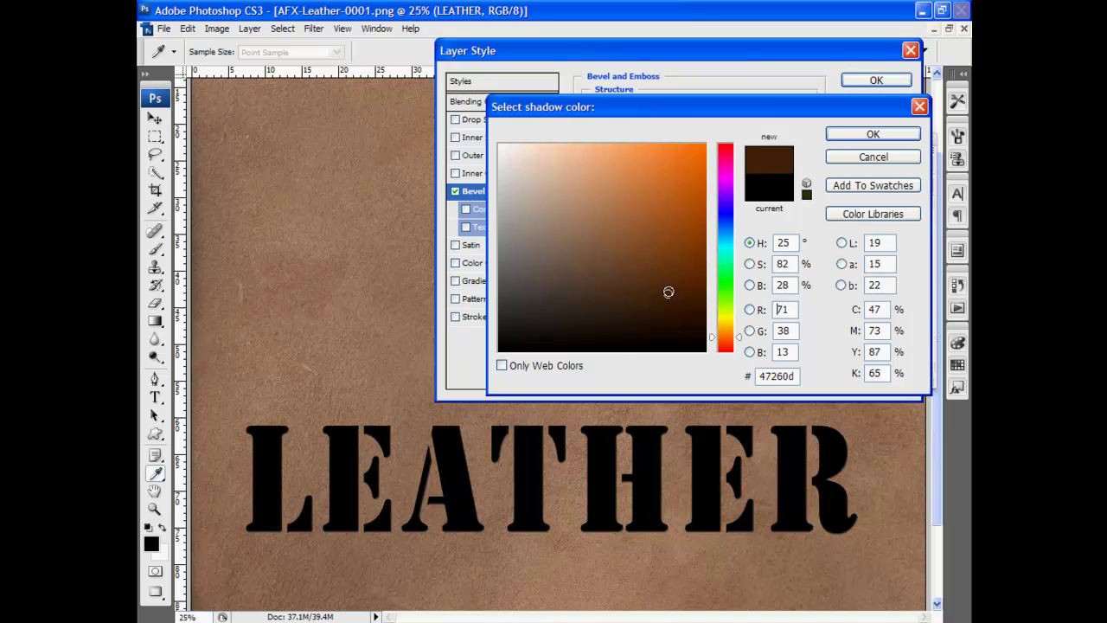
{"action": "left_click", "coordinate": [638, 283]}
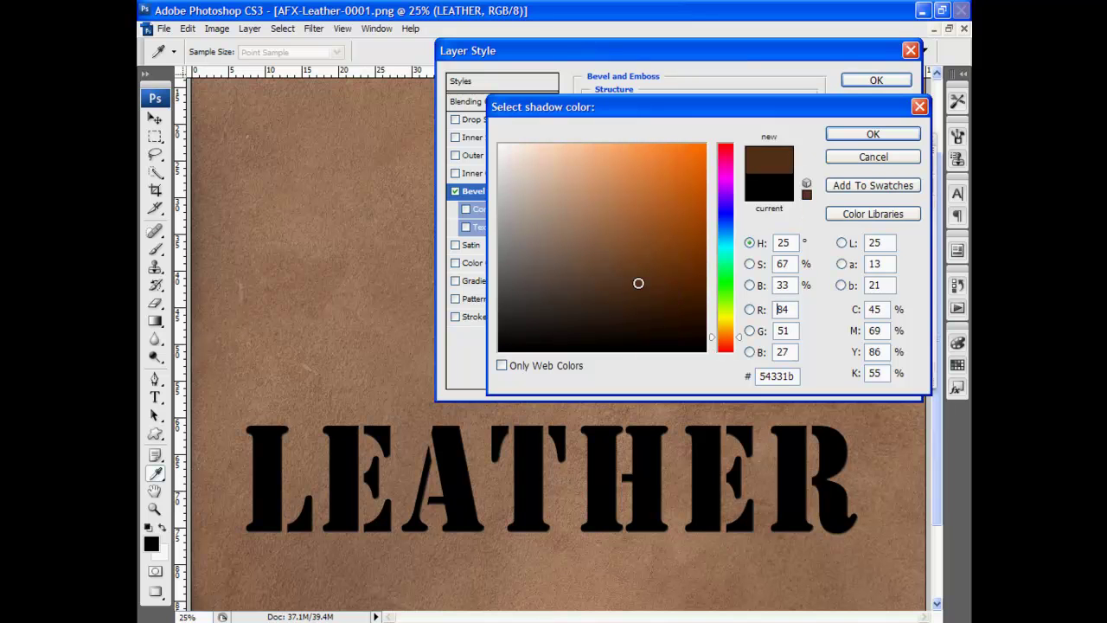
{"action": "left_click", "coordinate": [872, 134]}
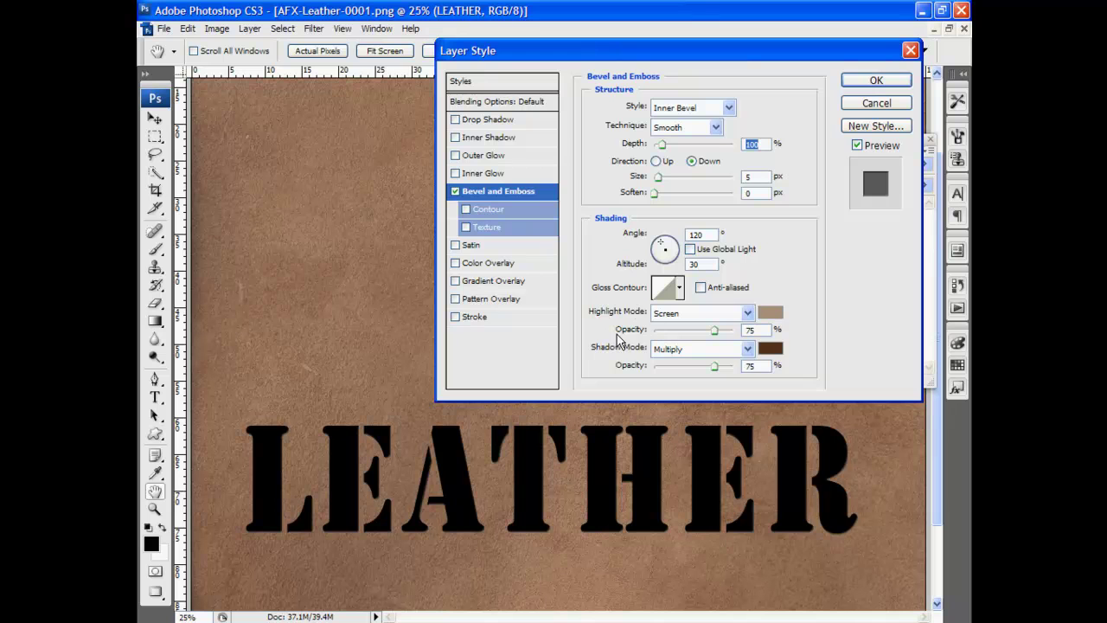
Step: Drop the text fill nearly to transparent and add an Inner Glow coloured dark brown #51432a
{"action": "left_click", "coordinate": [499, 104]}
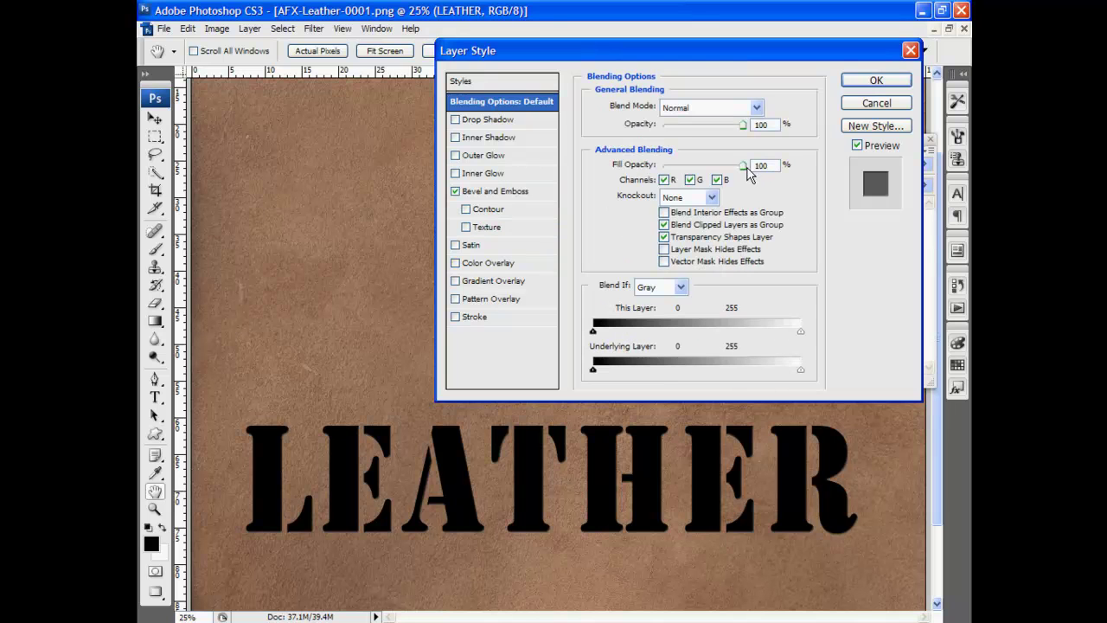
{"action": "left_click_drag", "start_coordinate": [742, 167], "coordinate": [659, 169]}
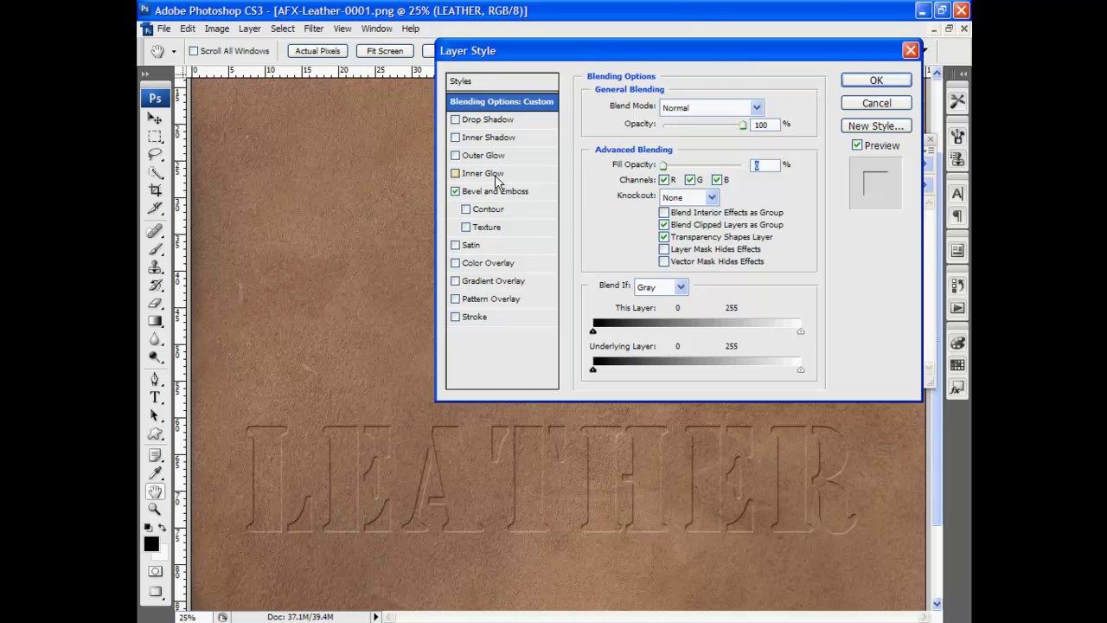
{"action": "left_click", "coordinate": [494, 174]}
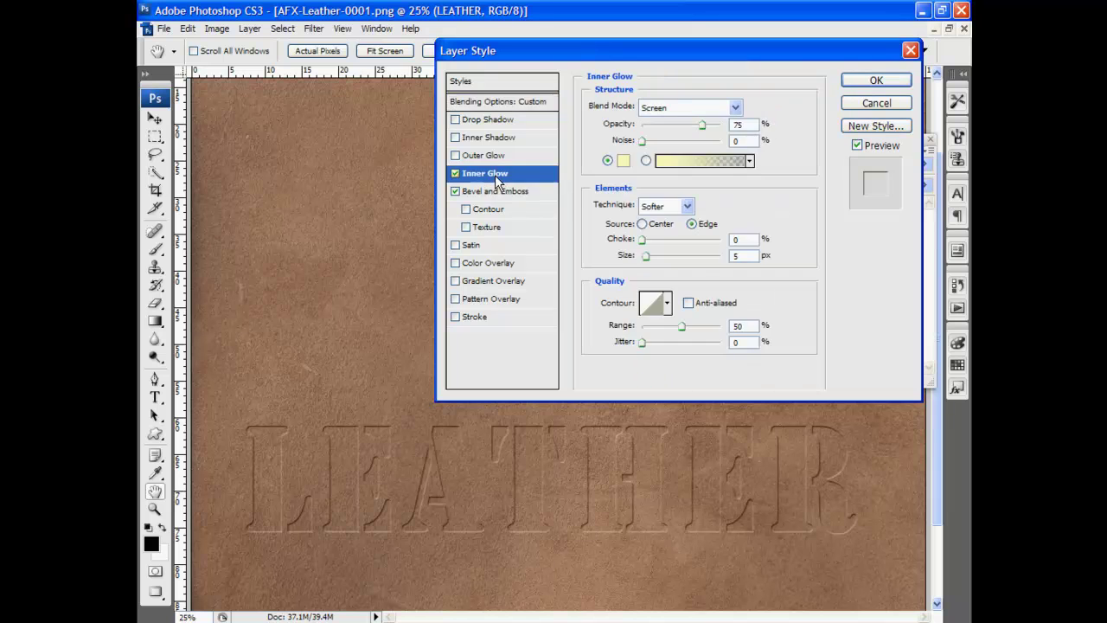
{"action": "left_click", "coordinate": [621, 162]}
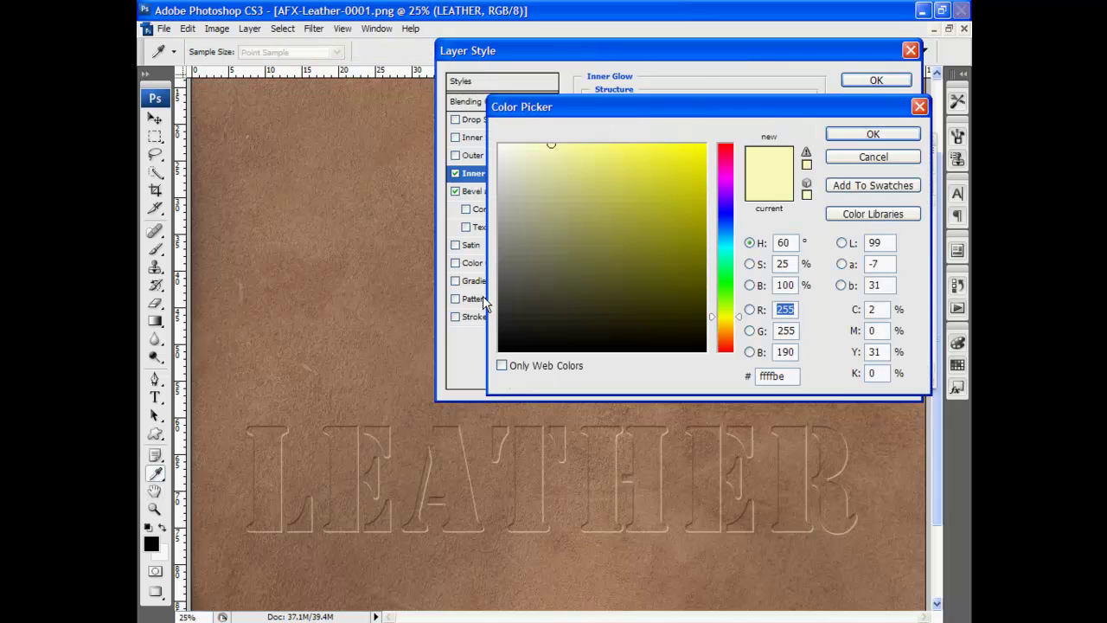
{"action": "left_click", "coordinate": [502, 278]}
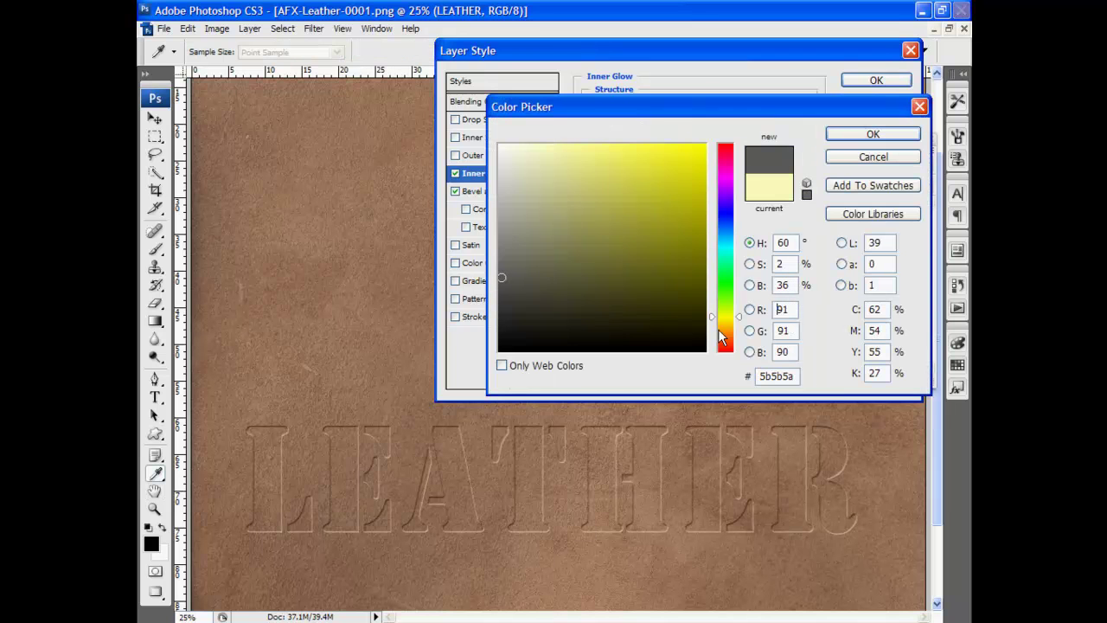
{"action": "left_click", "coordinate": [724, 329]}
{"action": "left_click", "coordinate": [600, 285]}
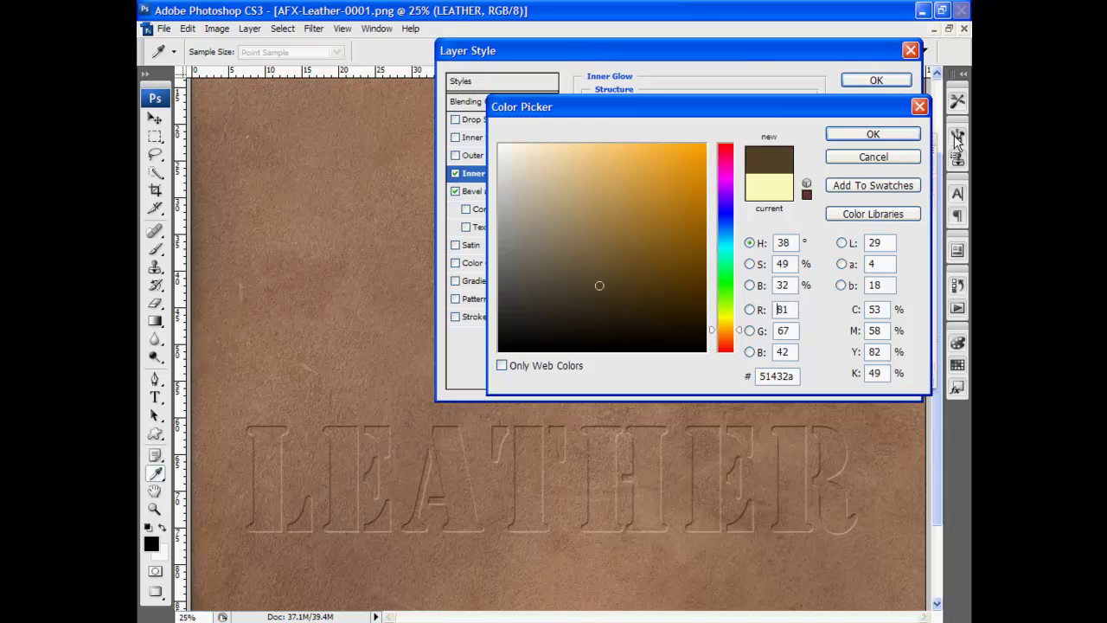
{"action": "left_click", "coordinate": [874, 135]}
Step: Set the Inner Glow to Multiply mode, 51 px size and 26% opacity
{"action": "left_click", "coordinate": [736, 108]}
{"action": "left_click", "coordinate": [704, 176]}
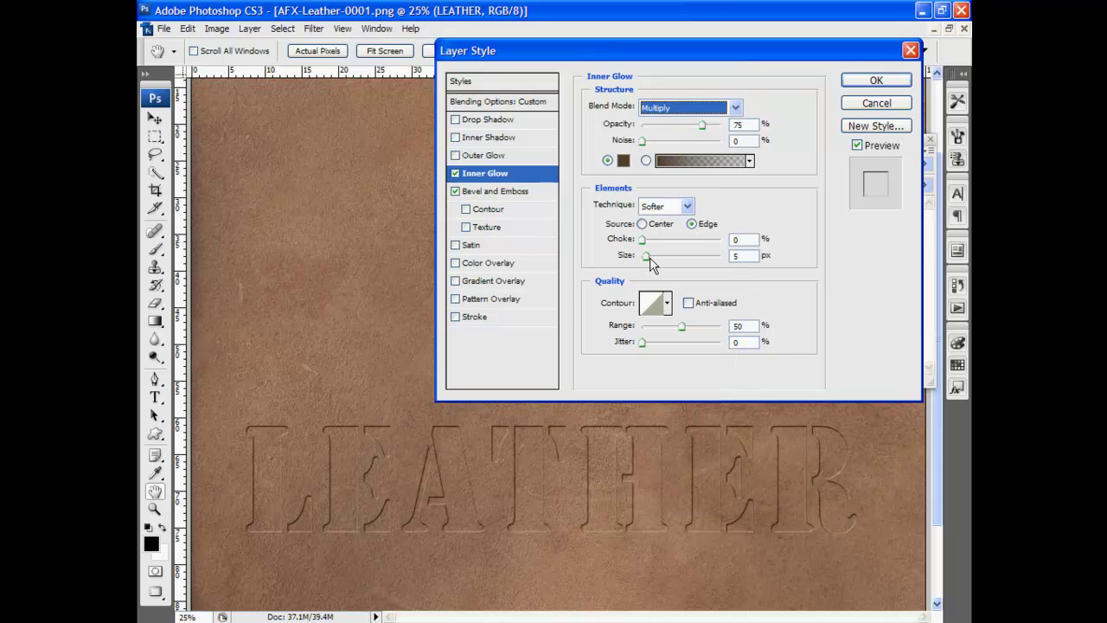
{"action": "left_click_drag", "start_coordinate": [648, 257], "coordinate": [664, 263]}
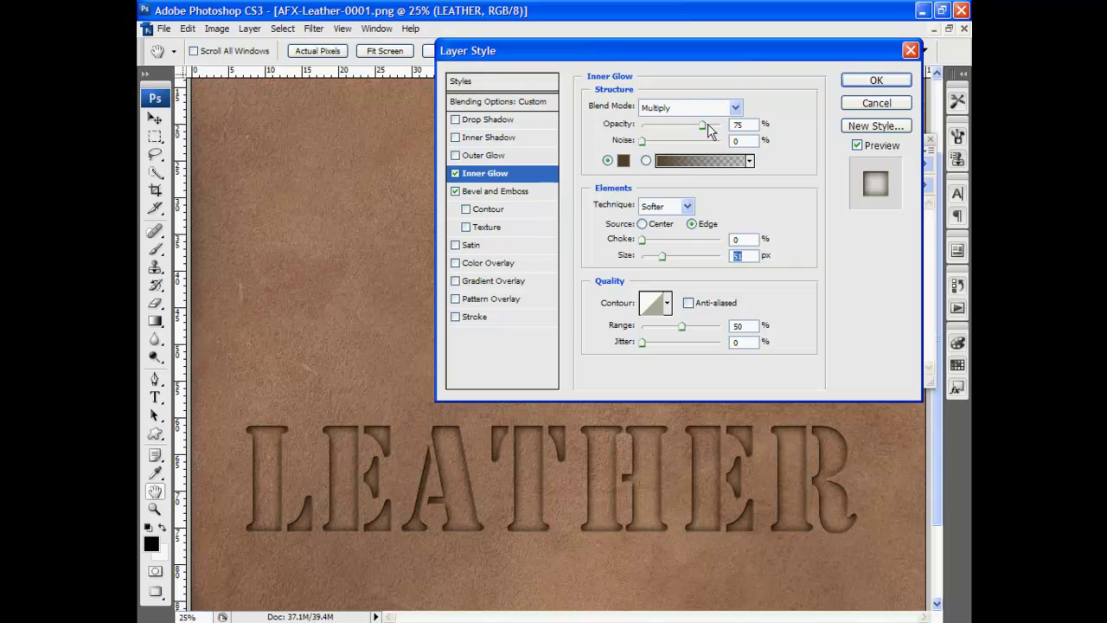
{"action": "left_click_drag", "start_coordinate": [692, 128], "coordinate": [663, 130]}
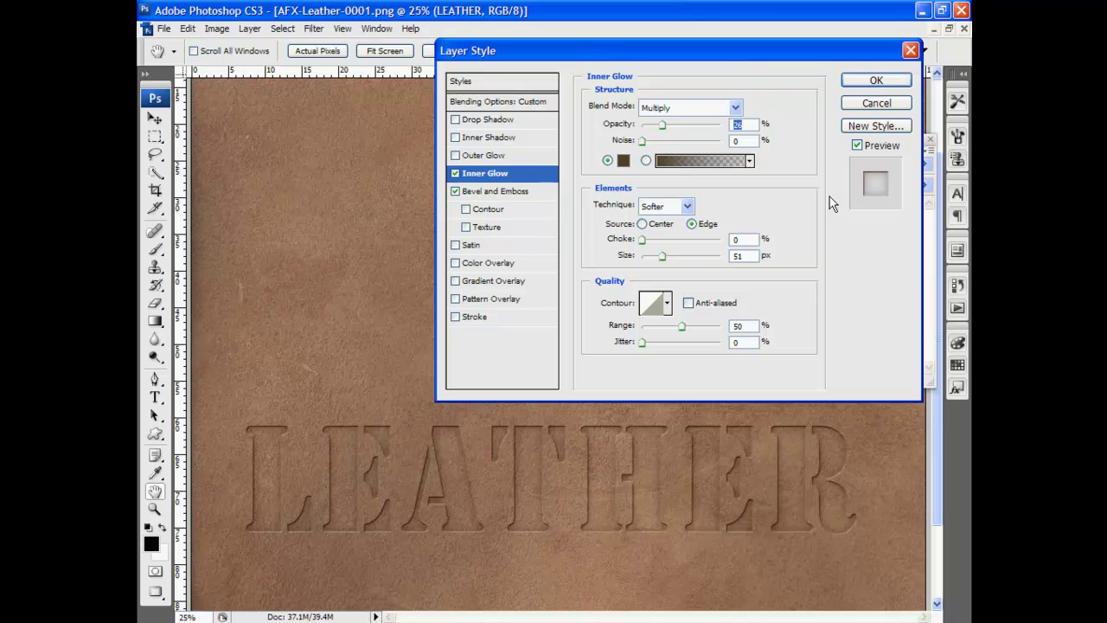
Step: Save the current look as Style 47 and add a crackle-pattern Texture to the bevel
{"action": "left_click", "coordinate": [877, 127]}
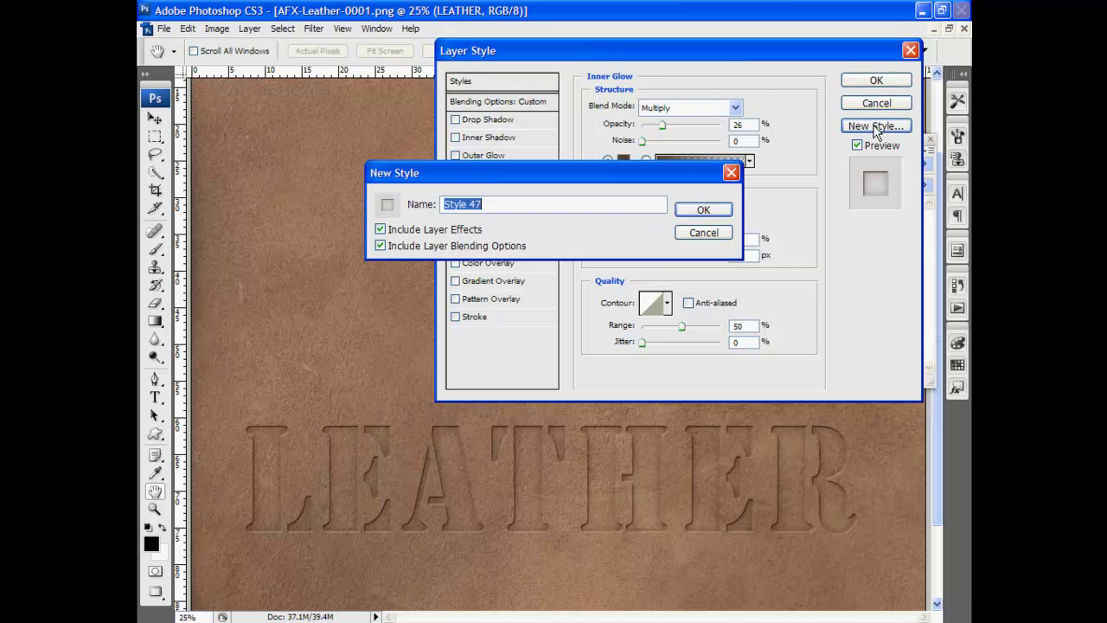
{"action": "left_click", "coordinate": [703, 210]}
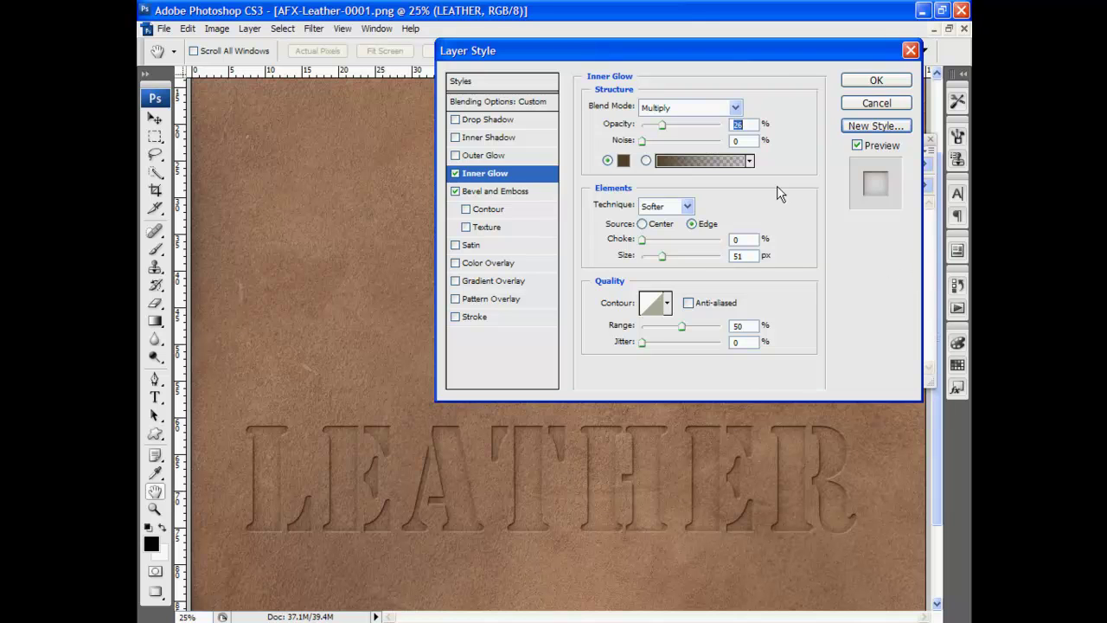
{"action": "left_click", "coordinate": [484, 227]}
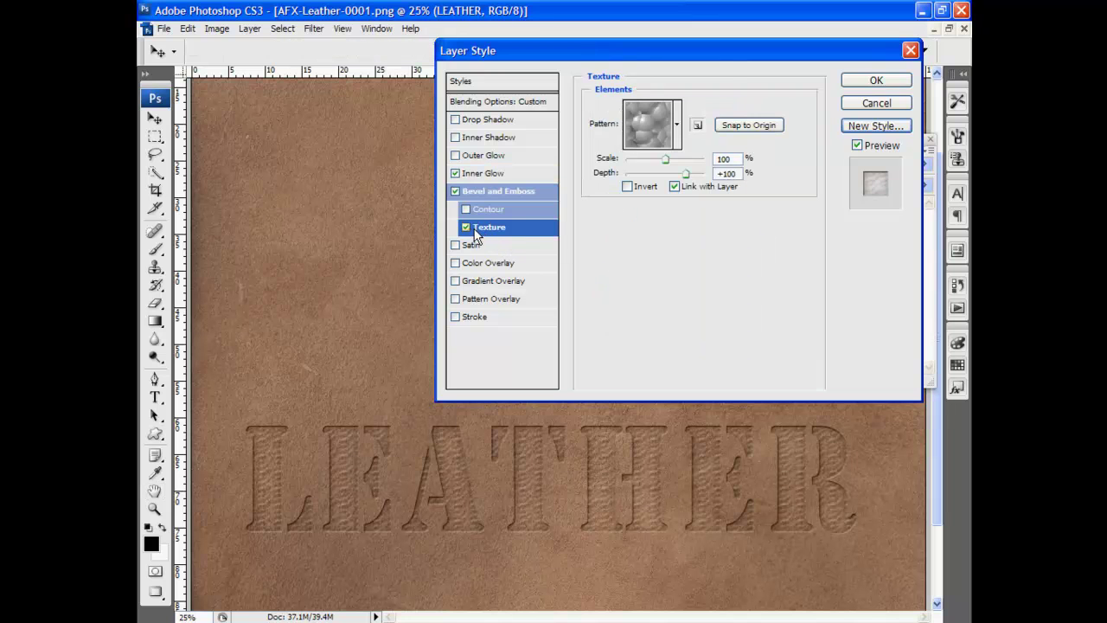
{"action": "left_click", "coordinate": [677, 125]}
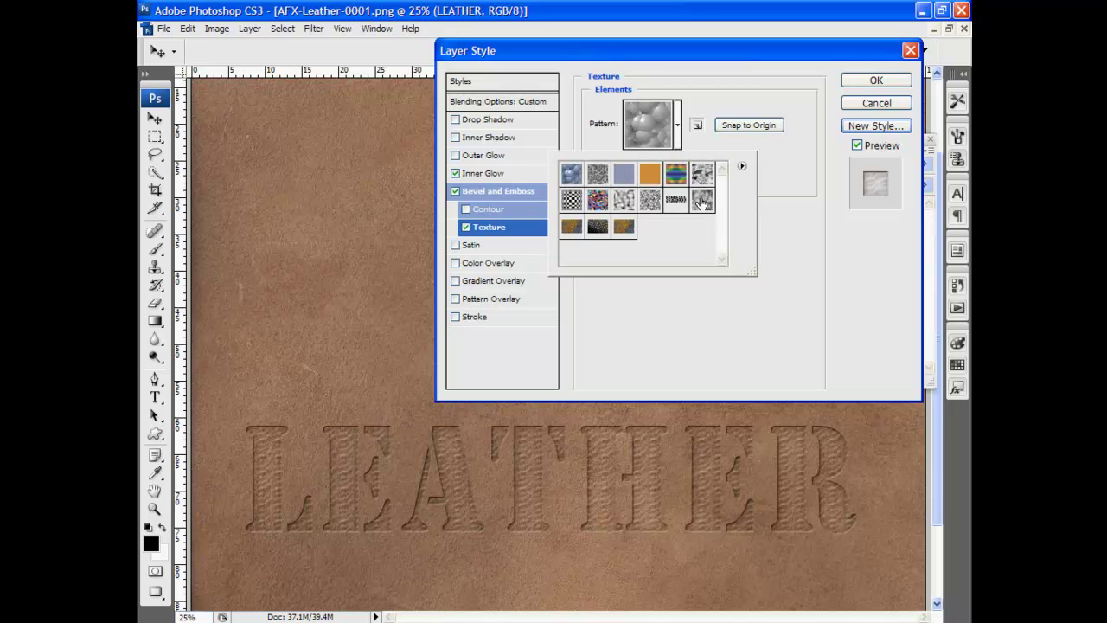
{"action": "left_click", "coordinate": [655, 203]}
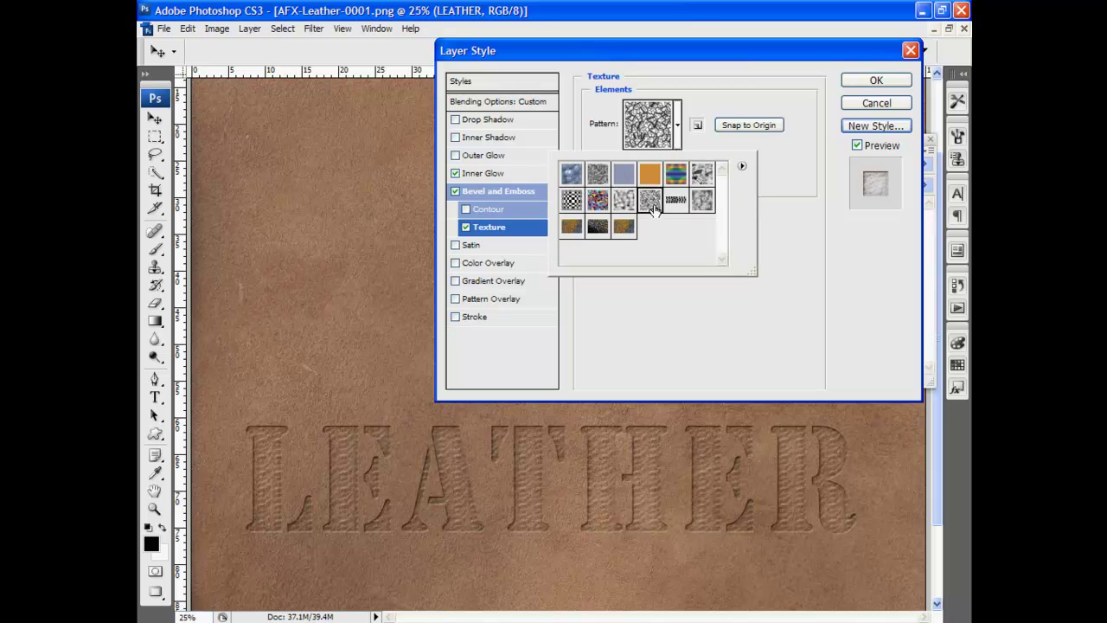
{"action": "left_click", "coordinate": [806, 184]}
Step: Set the texture depth to +18%, apply the layer style, and zoom to 50%
{"action": "left_click_drag", "start_coordinate": [686, 174], "coordinate": [711, 161]}
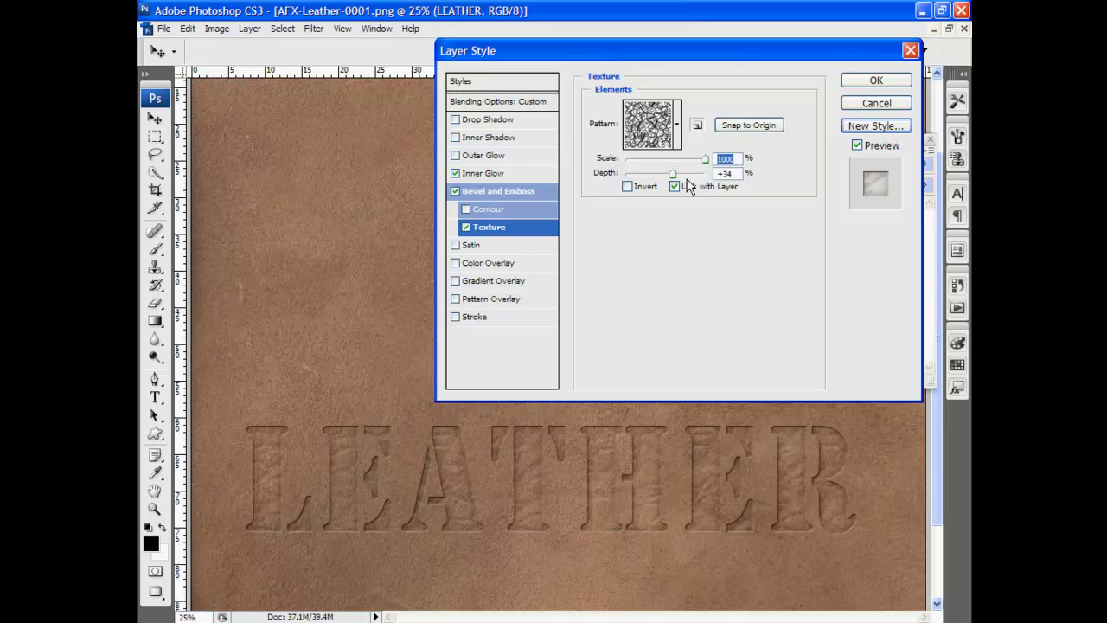
{"action": "left_click_drag", "start_coordinate": [677, 173], "coordinate": [673, 178]}
{"action": "left_click", "coordinate": [876, 79]}
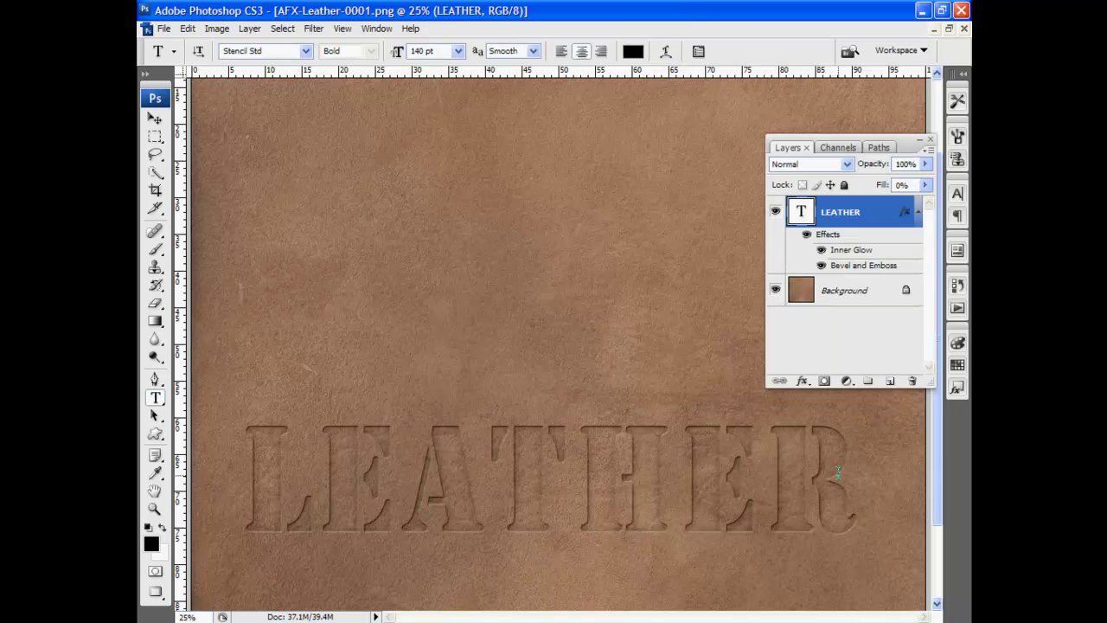
{"action": "key", "text": "ctrl+plus"}
{"action": "key", "text": "ctrl+plus"}
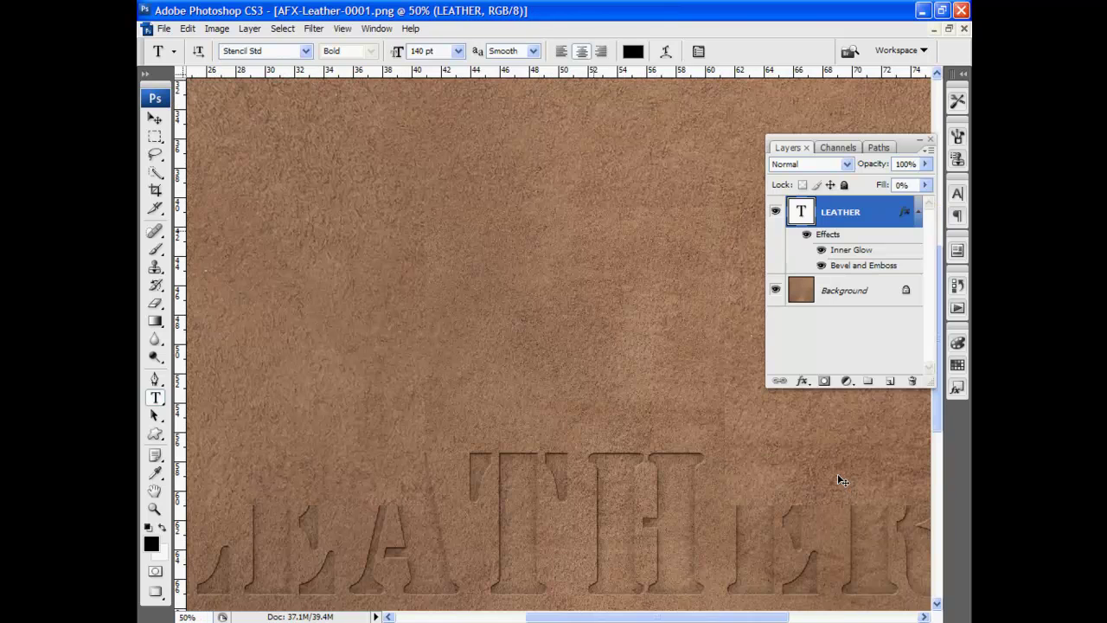
Step: Reopen LEATHER's layer style, save the textured look as Style 48, and select Bevel and Emboss
{"action": "left_click_drag", "start_coordinate": [700, 453], "coordinate": [672, 170]}
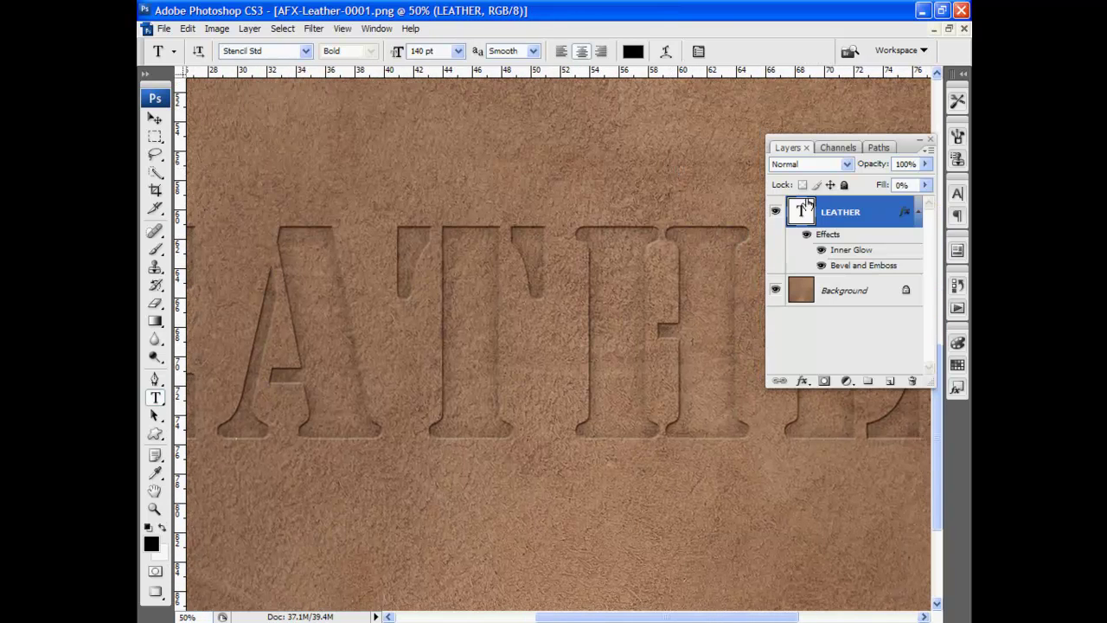
{"action": "double_click", "coordinate": [880, 258]}
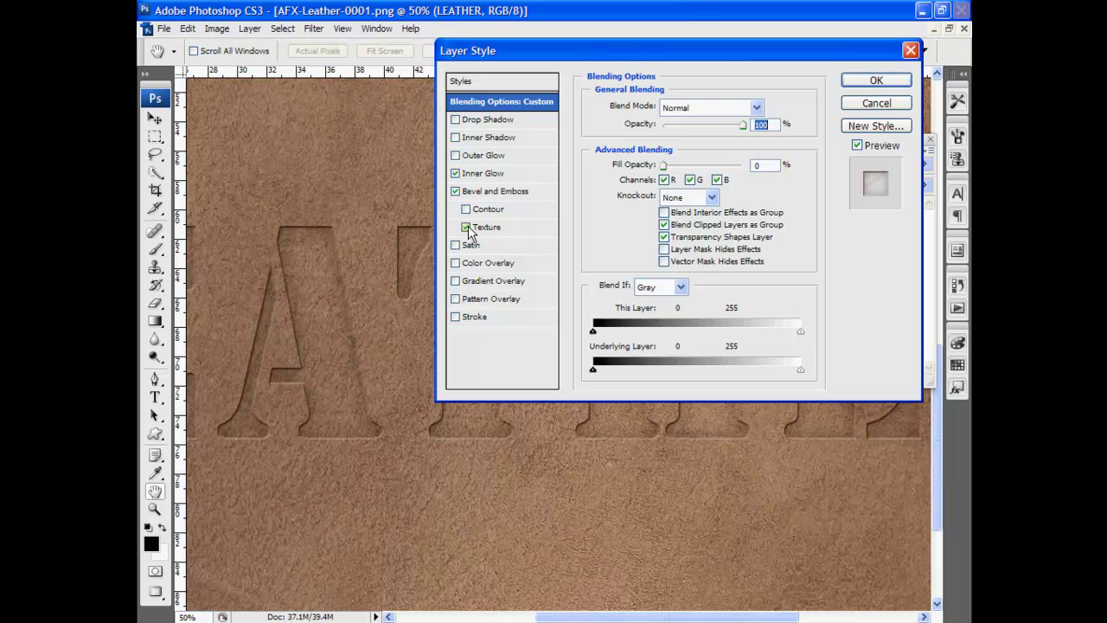
{"action": "left_click", "coordinate": [876, 127]}
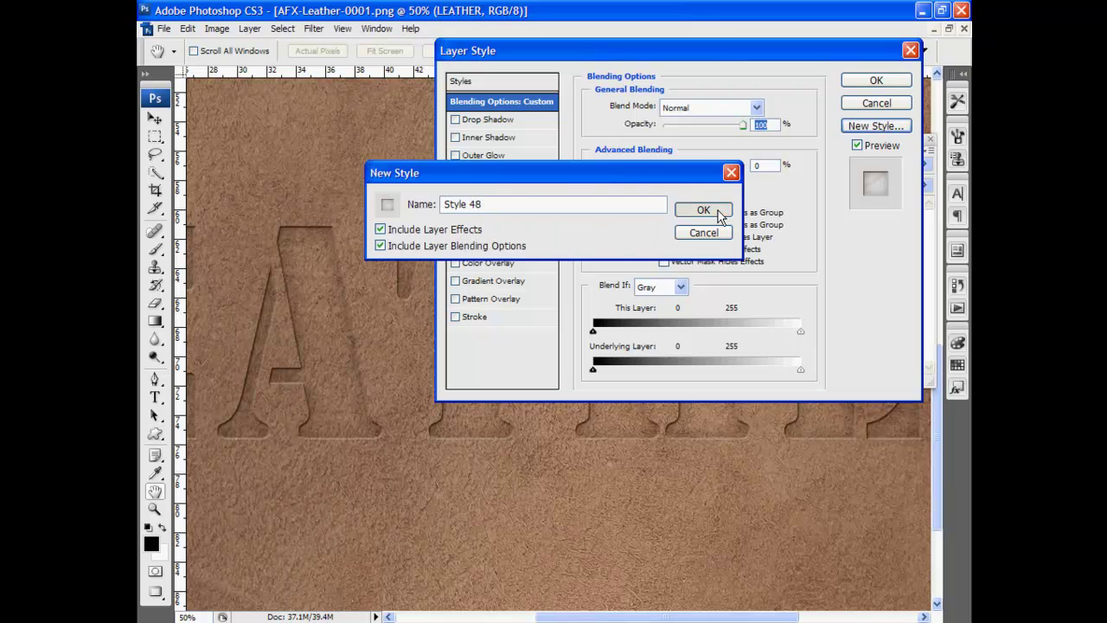
{"action": "left_click", "coordinate": [703, 207]}
{"action": "left_click", "coordinate": [503, 192]}
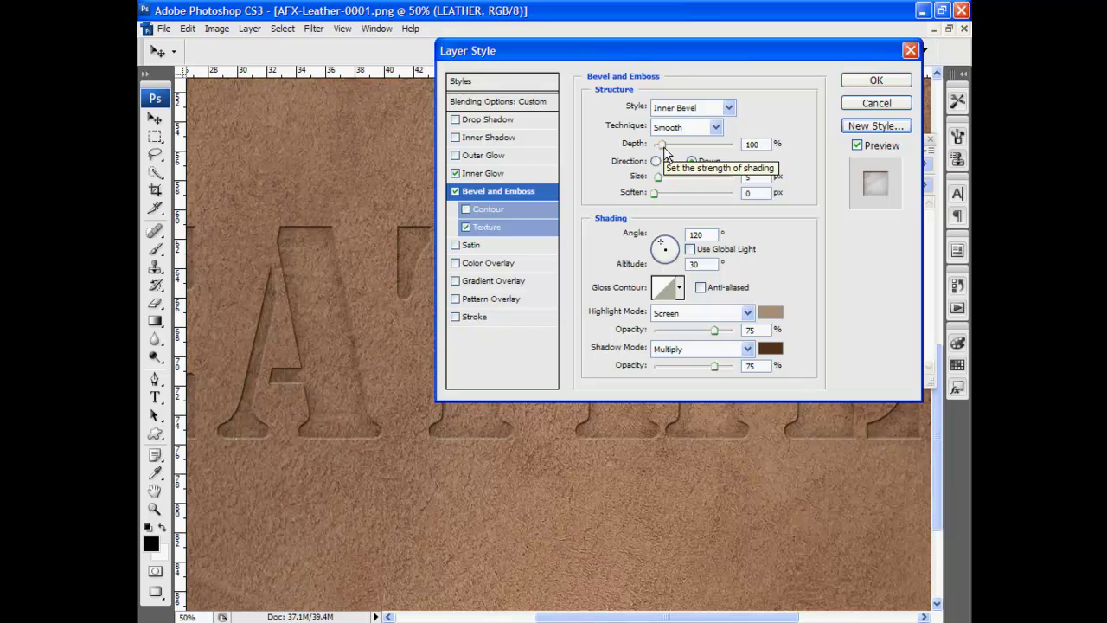
Step: Set the bevel to 286% depth, no texture, 7 px soften, and the Chisel Soft technique
{"action": "left_click_drag", "start_coordinate": [663, 146], "coordinate": [663, 183]}
{"action": "left_click", "coordinate": [466, 227]}
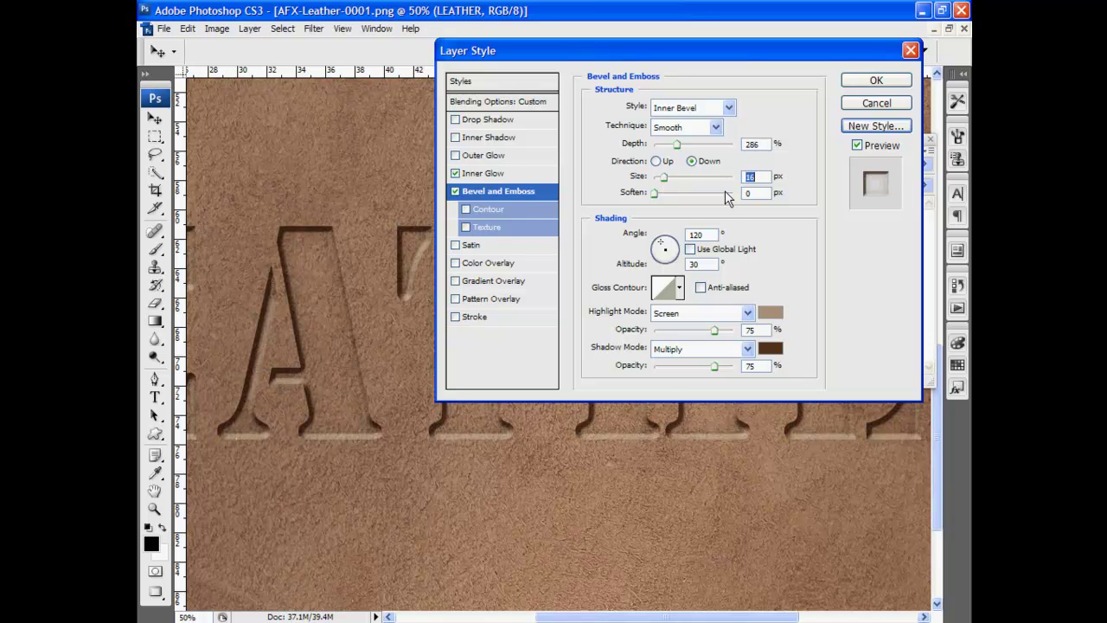
{"action": "left_click_drag", "start_coordinate": [655, 193], "coordinate": [709, 197]}
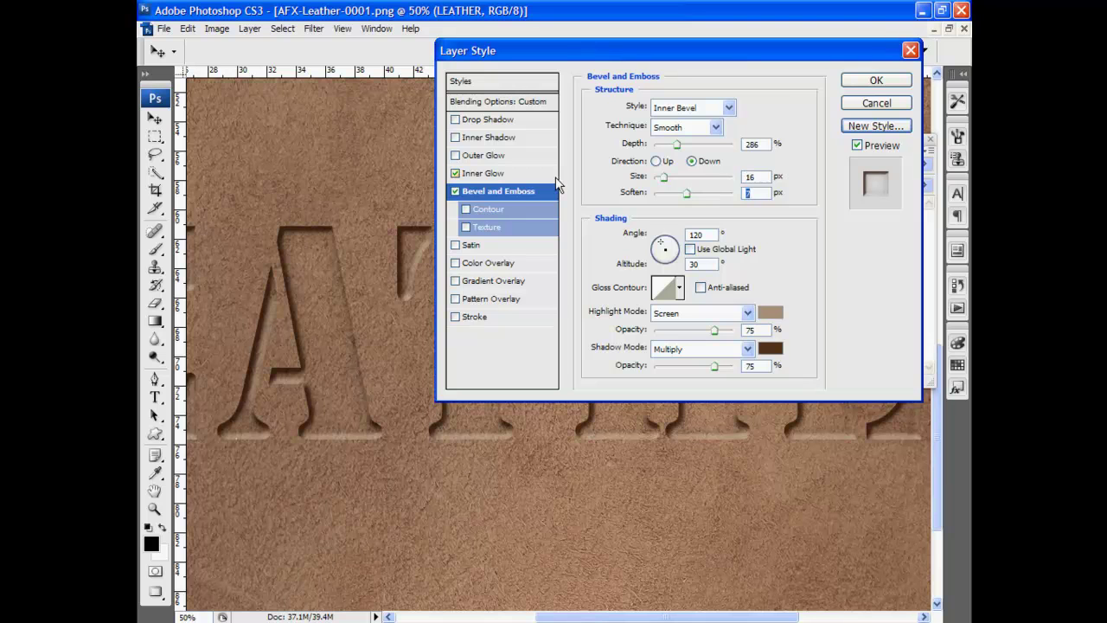
{"action": "left_click", "coordinate": [716, 128]}
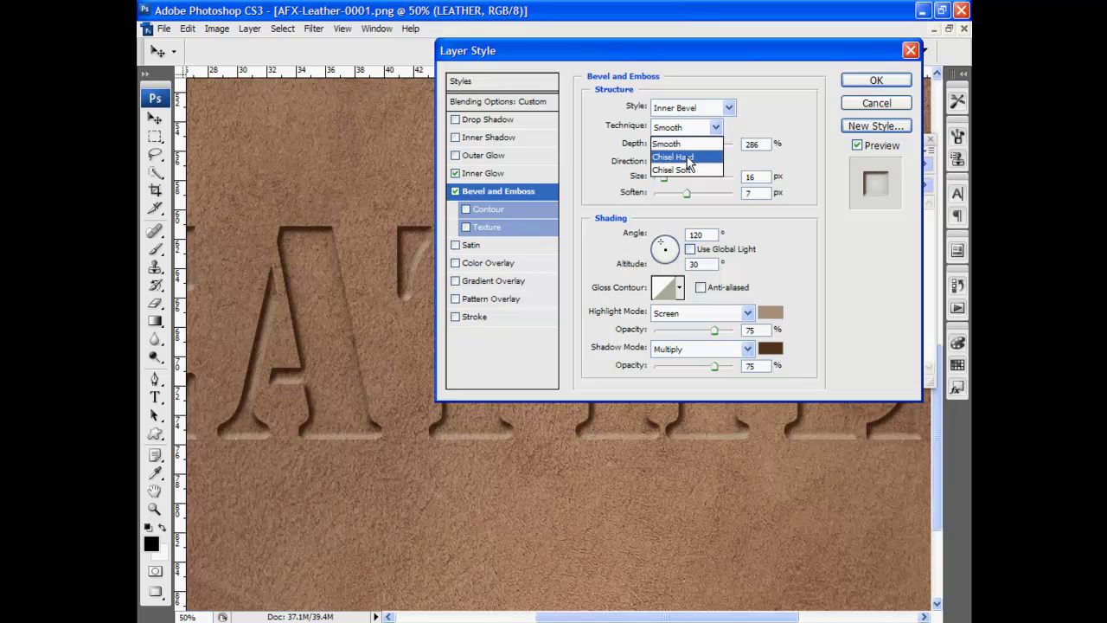
{"action": "left_click", "coordinate": [689, 157]}
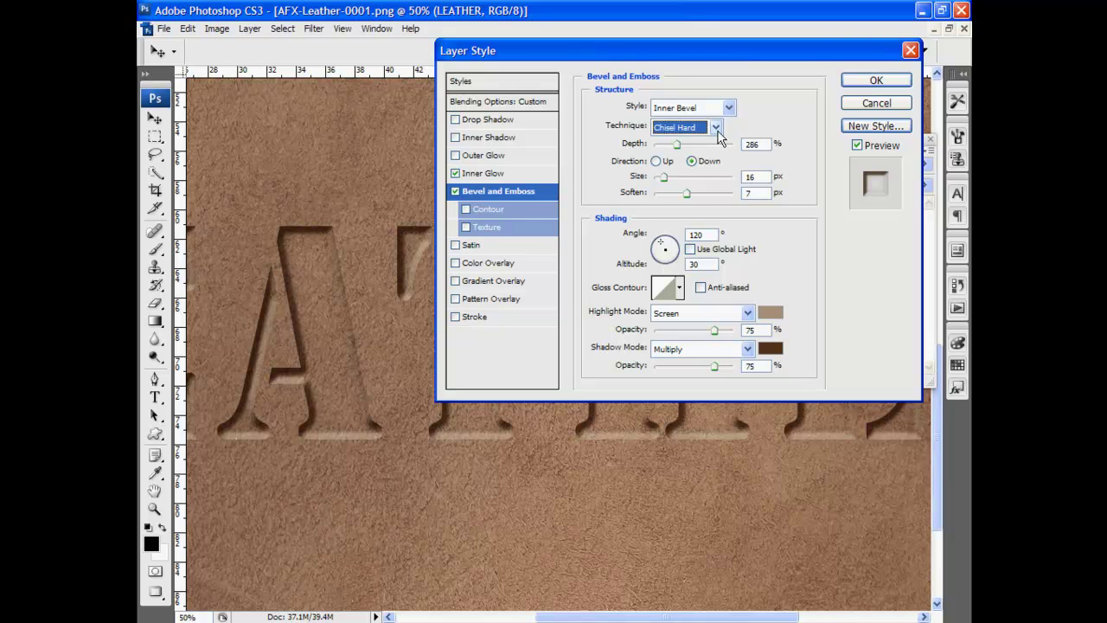
{"action": "left_click", "coordinate": [716, 127]}
{"action": "left_click", "coordinate": [701, 170]}
Step: Try several gloss contour presets, then shape a custom gloss contour curve with a peak and a dip
{"action": "left_click", "coordinate": [654, 289]}
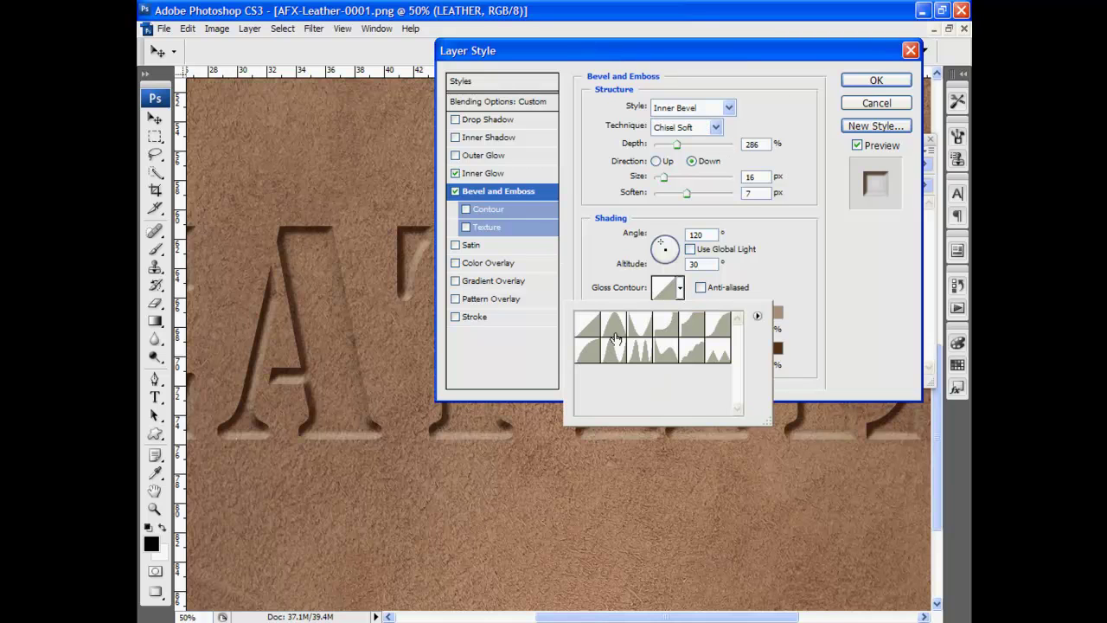
{"action": "left_click", "coordinate": [643, 350]}
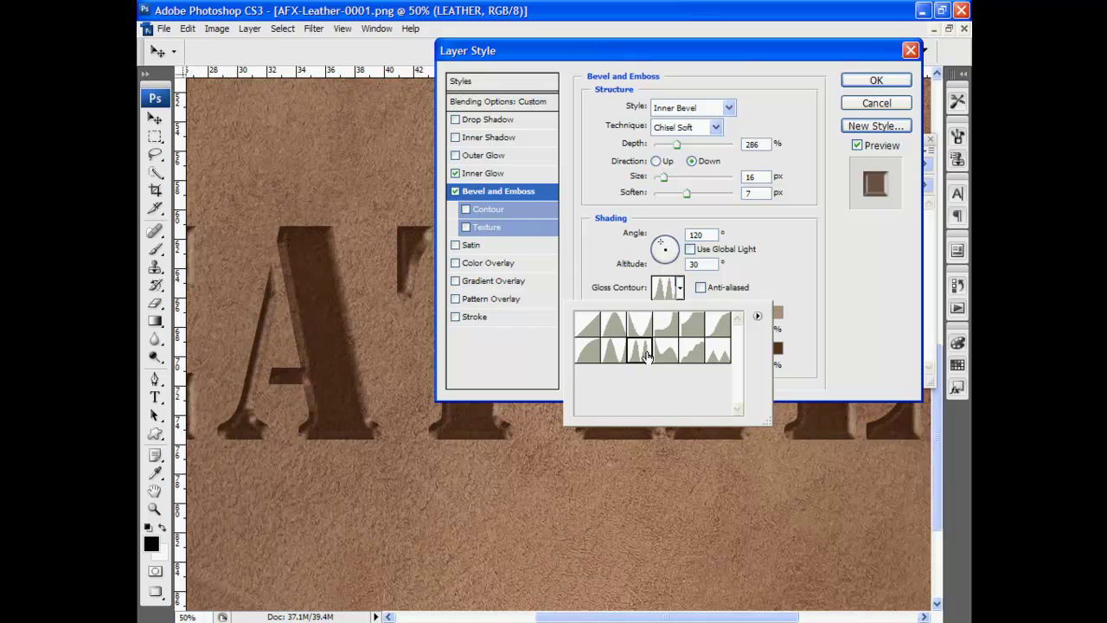
{"action": "left_click", "coordinate": [612, 351]}
{"action": "left_click", "coordinate": [587, 350]}
{"action": "left_click", "coordinate": [587, 325]}
{"action": "left_click", "coordinate": [664, 289]}
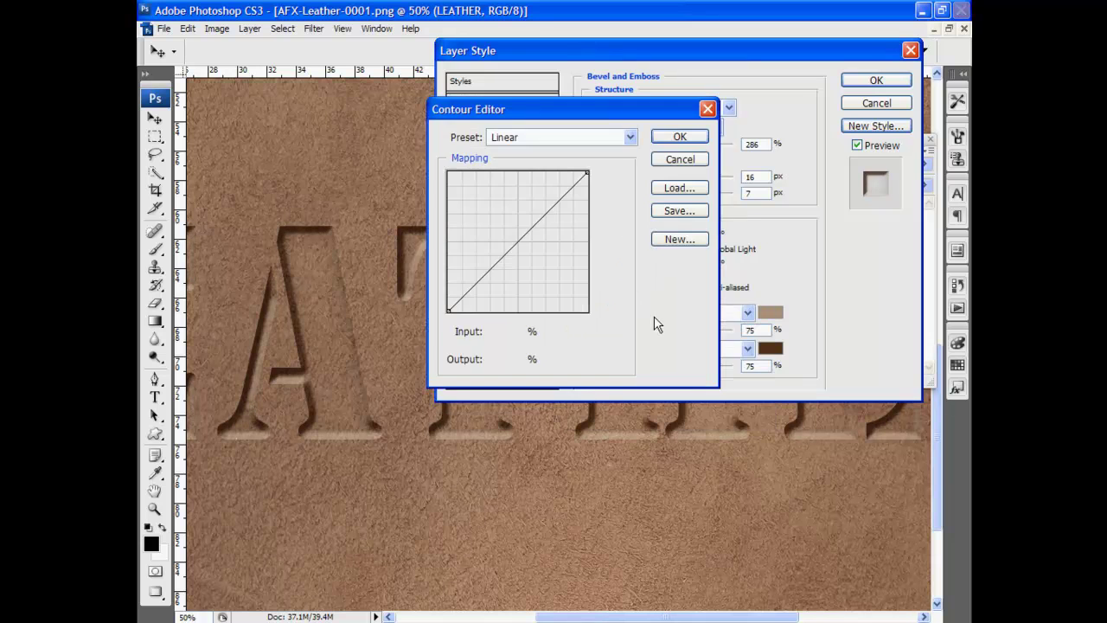
{"action": "mouse_move", "coordinate": [482, 278]}
{"action": "left_mouse_down"}
{"action": "mouse_move", "coordinate": [483, 252]}
{"action": "mouse_move", "coordinate": [499, 278]}
{"action": "mouse_move", "coordinate": [519, 239]}
{"action": "left_mouse_up"}
{"action": "left_click", "coordinate": [518, 260]}
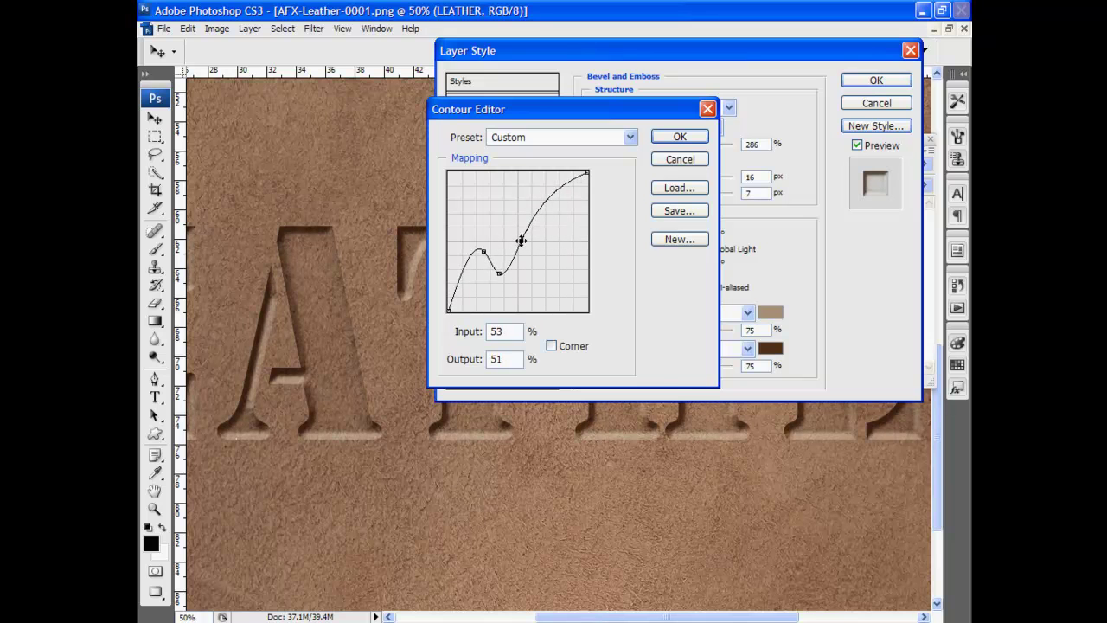
{"action": "left_click", "coordinate": [680, 136]}
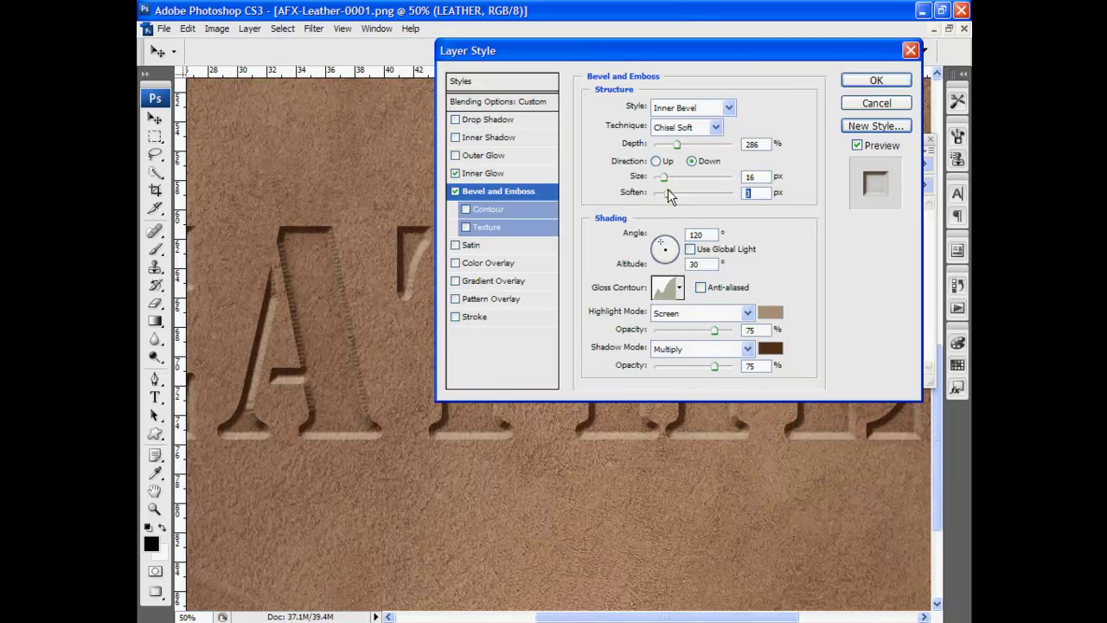
Step: Reduce the bevel Size to 5 px and Soften to 0, then close Layer Style
{"action": "left_click", "coordinate": [666, 176]}
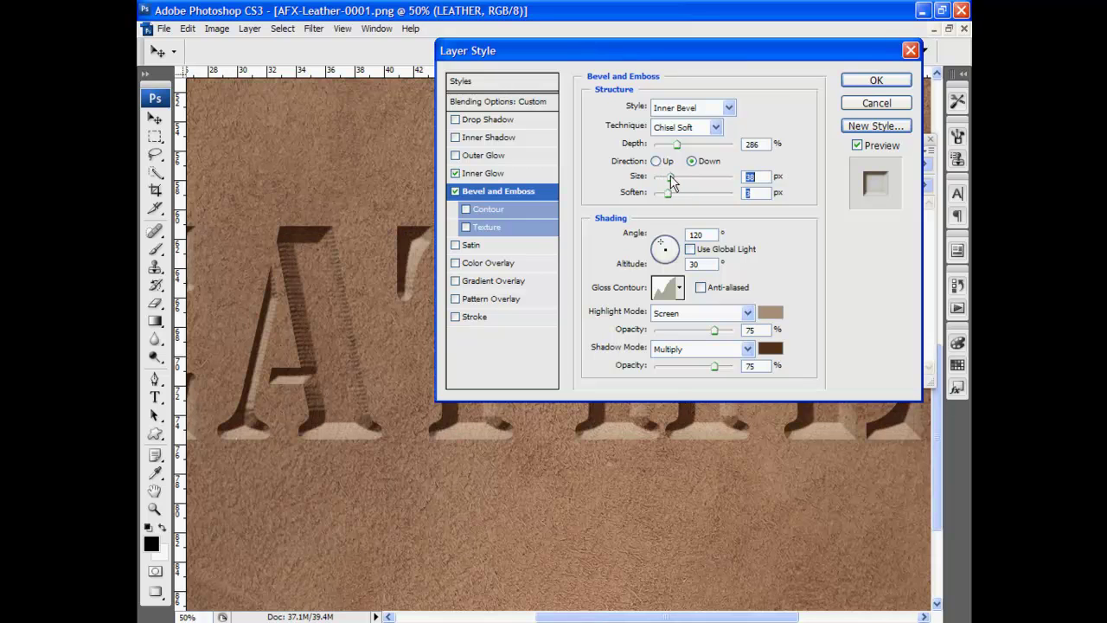
{"action": "left_click_drag", "start_coordinate": [666, 176], "coordinate": [658, 176]}
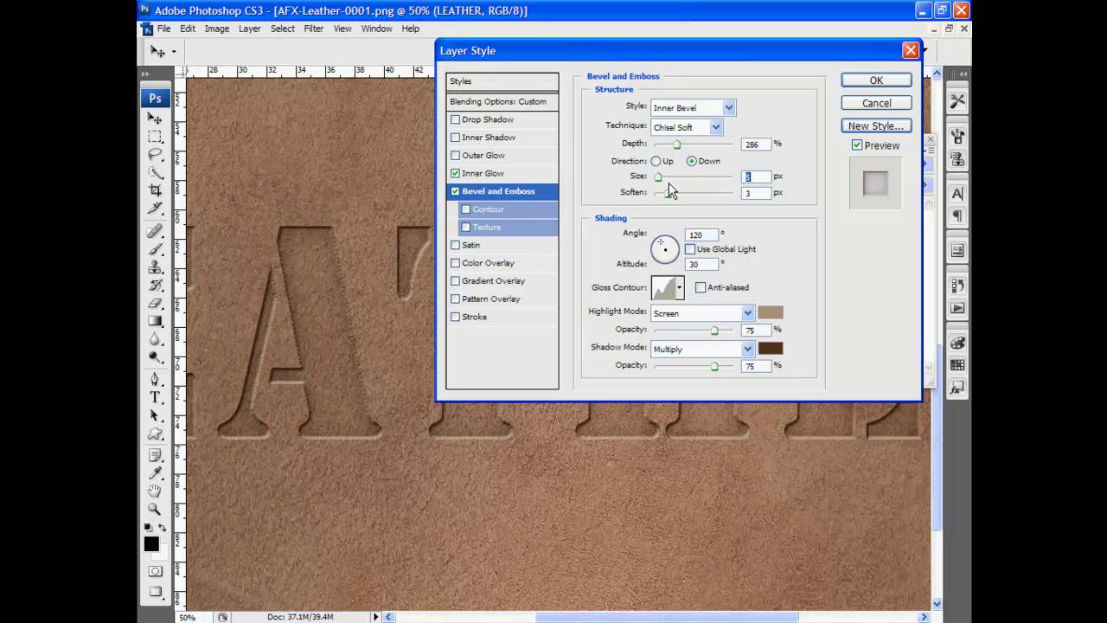
{"action": "left_click_drag", "start_coordinate": [668, 196], "coordinate": [660, 198]}
{"action": "left_click", "coordinate": [876, 80]}
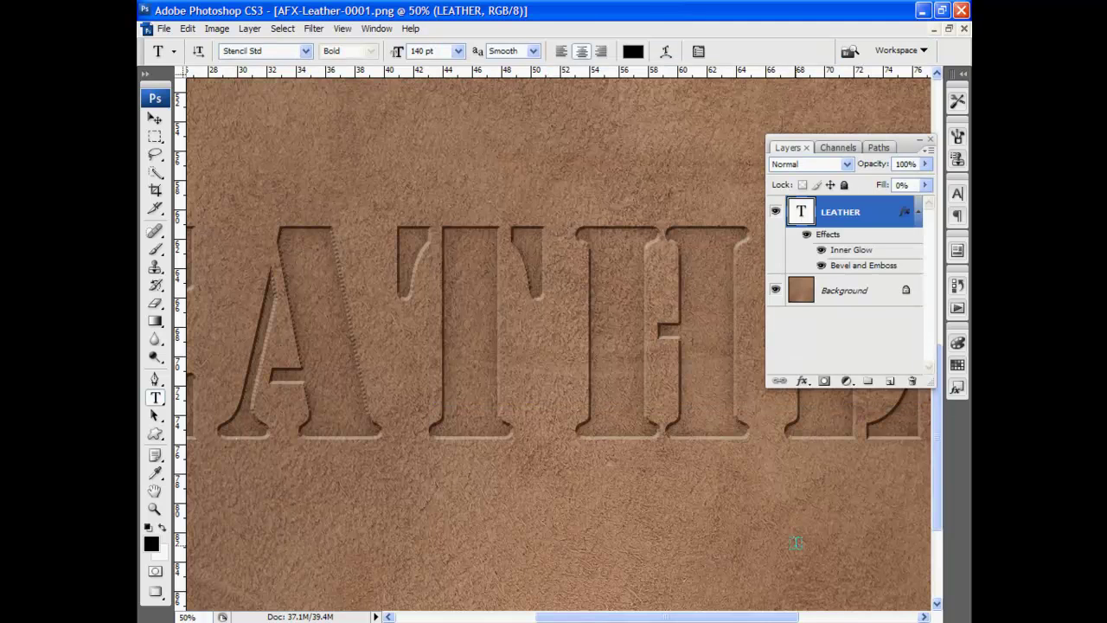
{"action": "key", "text": "ctrl+plus"}
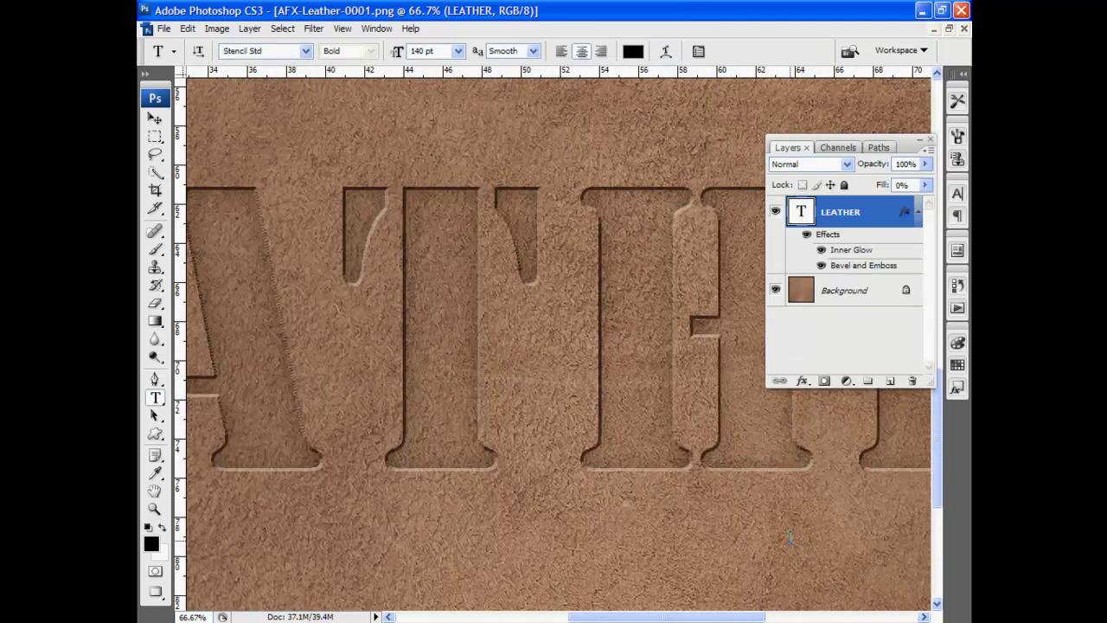
{"action": "left_click_drag", "start_coordinate": [403, 395], "coordinate": [672, 400]}
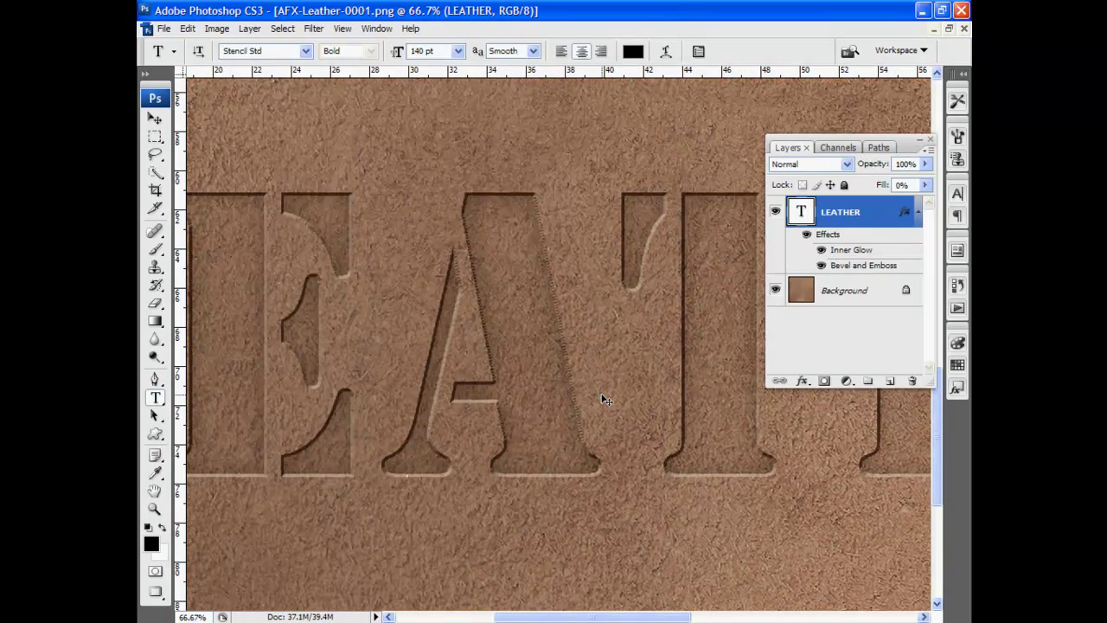
{"action": "key", "text": "ctrl+plus"}
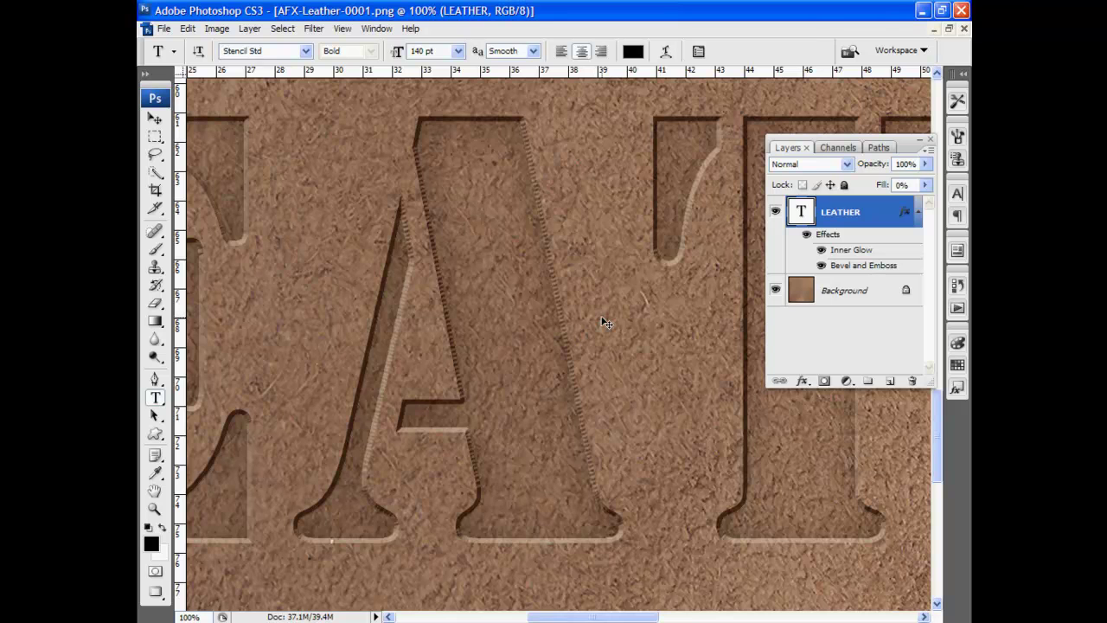
{"action": "key", "text": "ctrl+minus"}
{"action": "key", "text": "ctrl+minus"}
{"action": "key", "text": "ctrl+minus"}
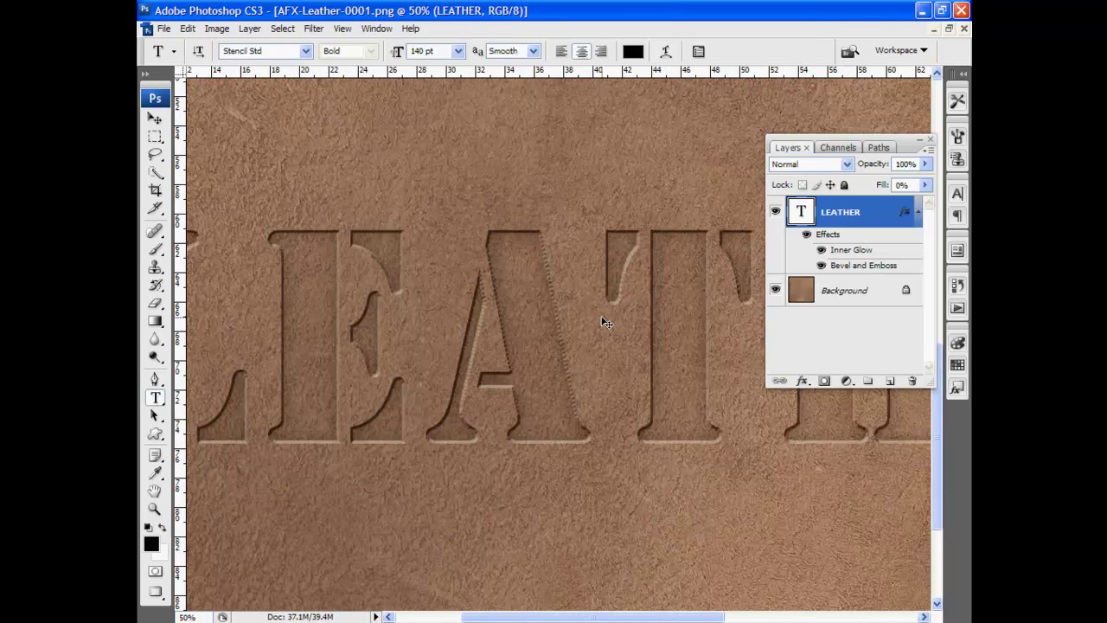
{"action": "key", "text": "ctrl+minus"}
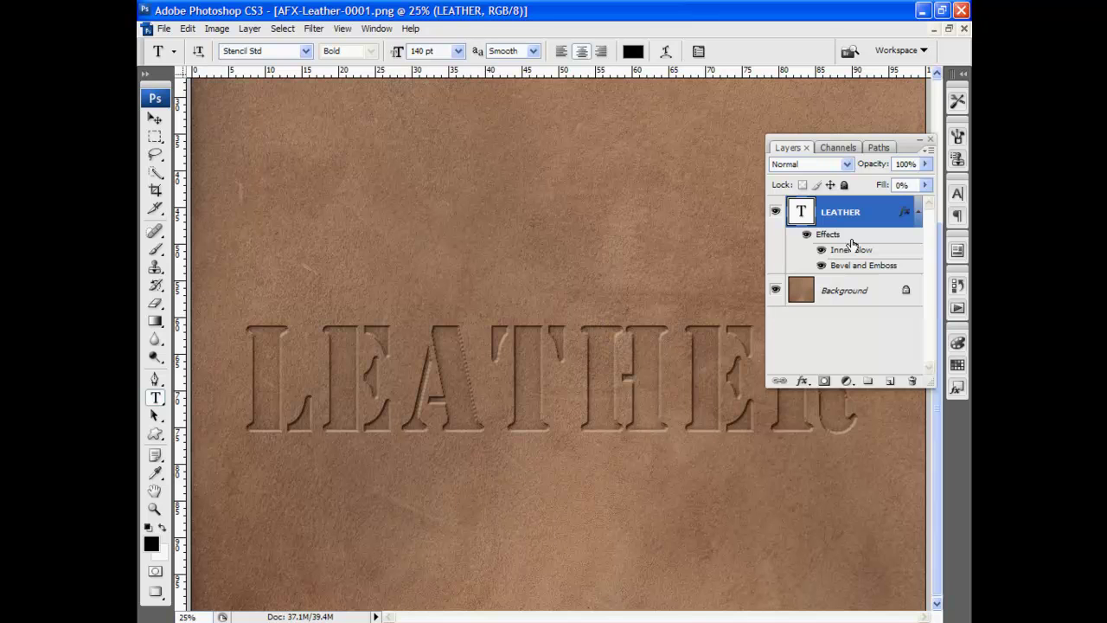
Step: Save LEATHER's current effects as a new style and close Layer Style
{"action": "double_click", "coordinate": [796, 256]}
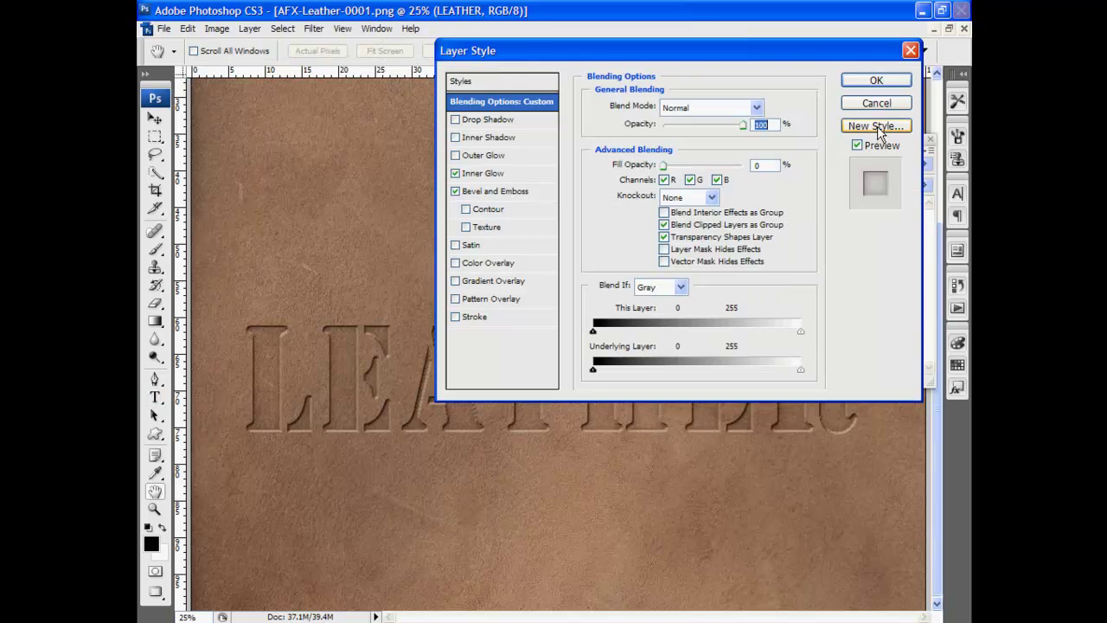
{"action": "left_click", "coordinate": [876, 127]}
{"action": "left_click", "coordinate": [705, 213]}
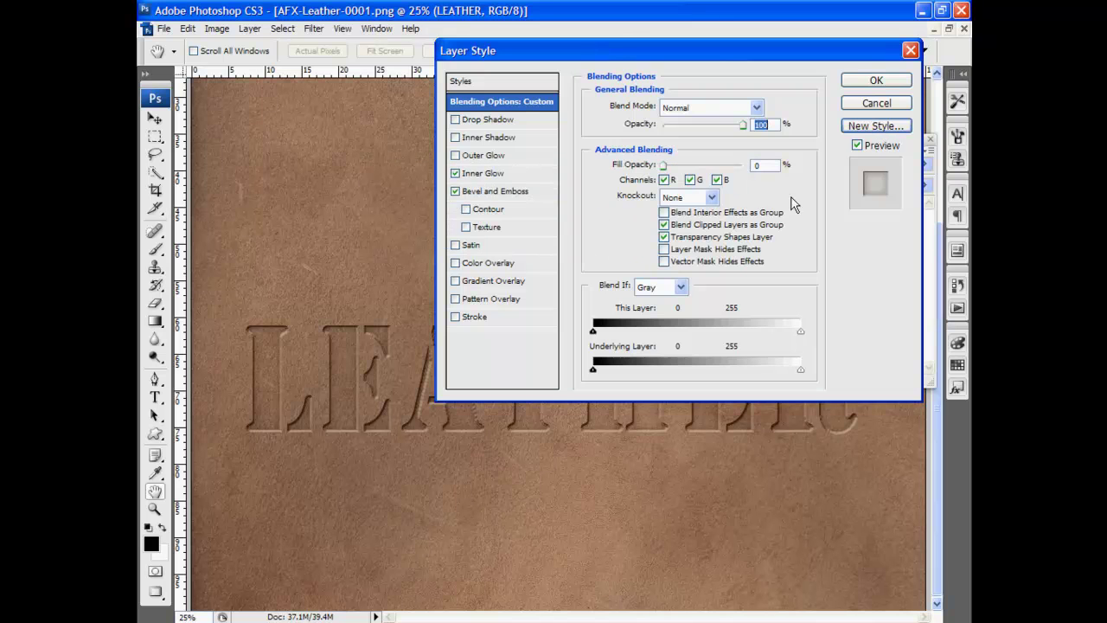
{"action": "left_click", "coordinate": [876, 80]}
Step: Zoom out to fit the image and add empty Layer 1 above LEATHER
{"action": "key", "text": "t"}
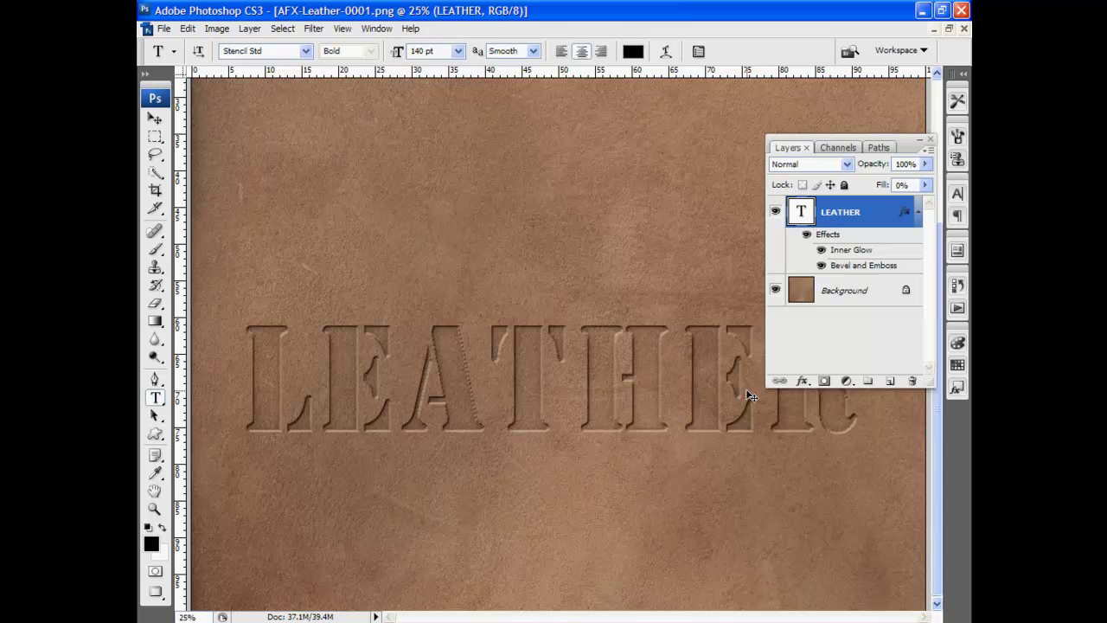
{"action": "key", "text": "ctrl+minus"}
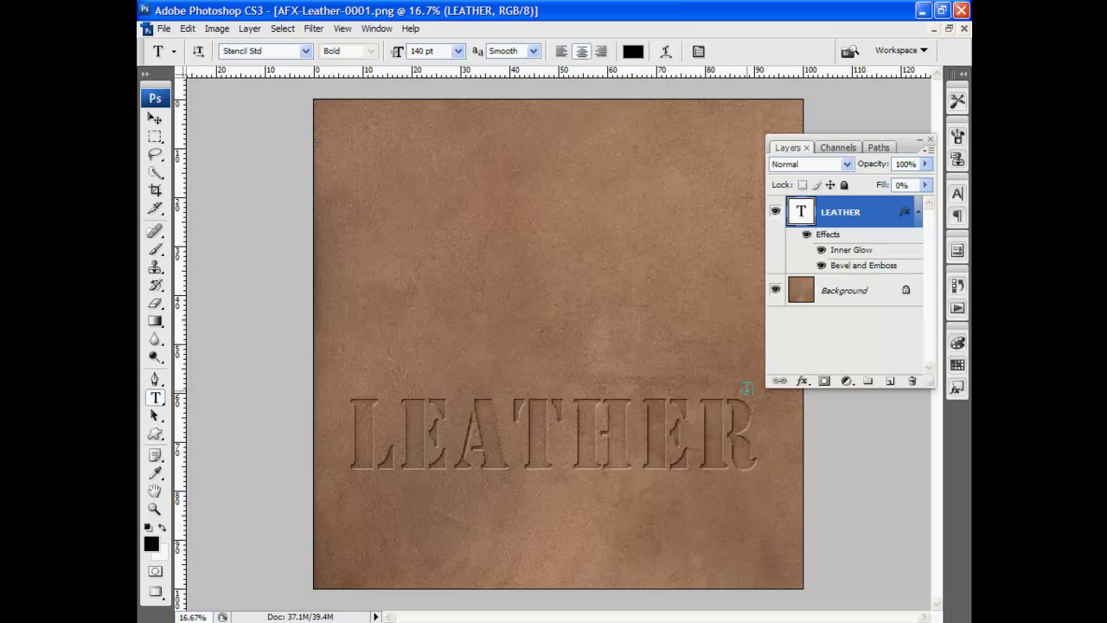
{"action": "left_click", "coordinate": [889, 381]}
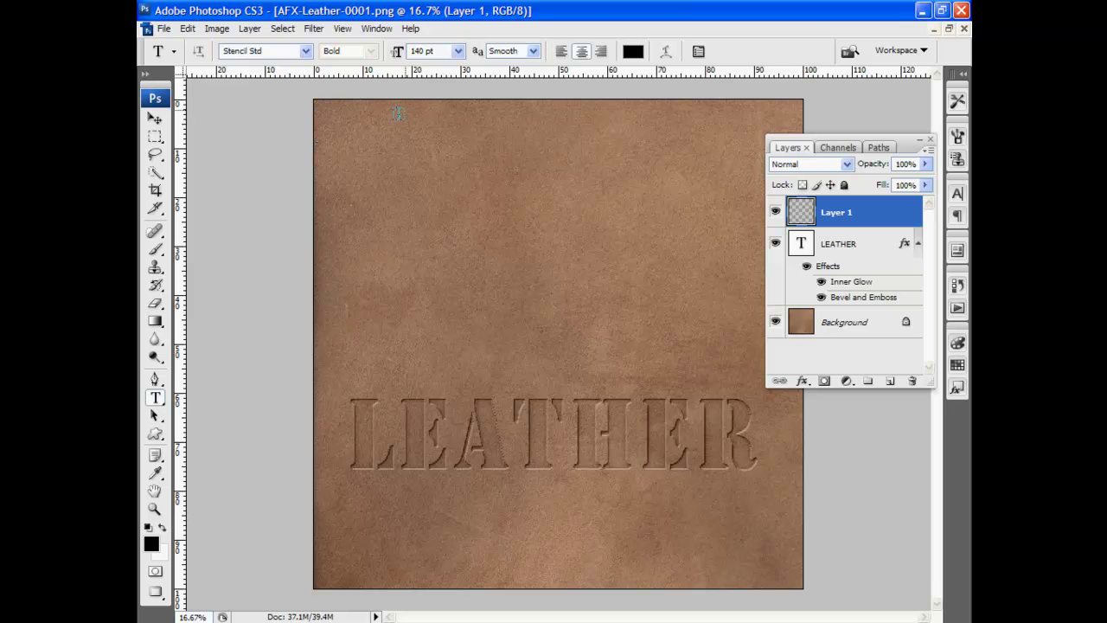
Step: Draw a large black paw-print custom shape above the word LEATHER
{"action": "left_click", "coordinate": [156, 434]}
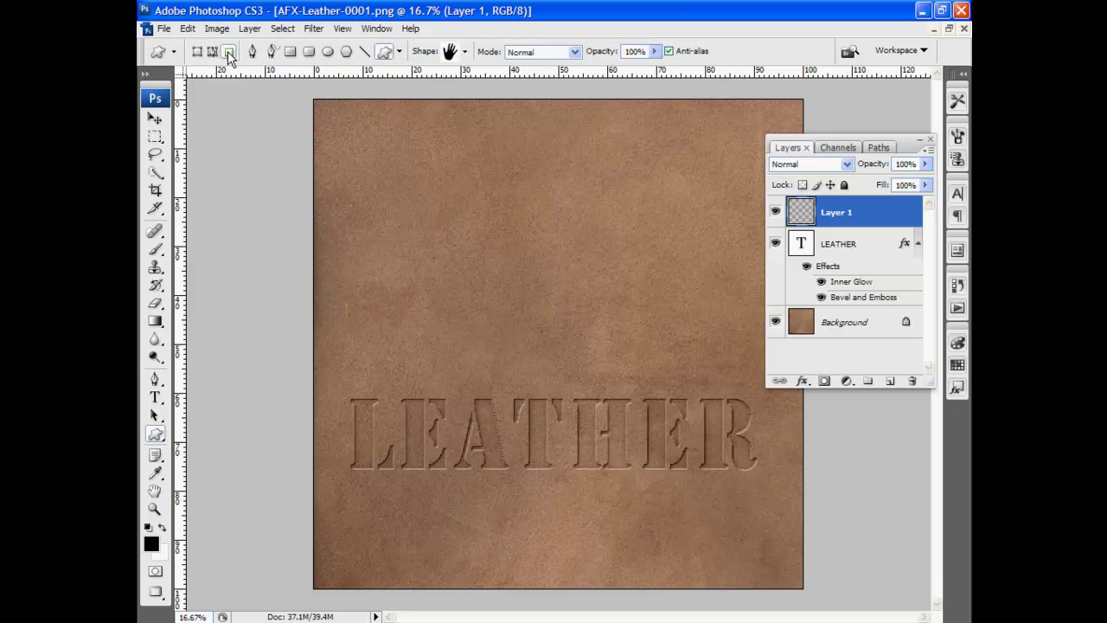
{"action": "left_click", "coordinate": [466, 52]}
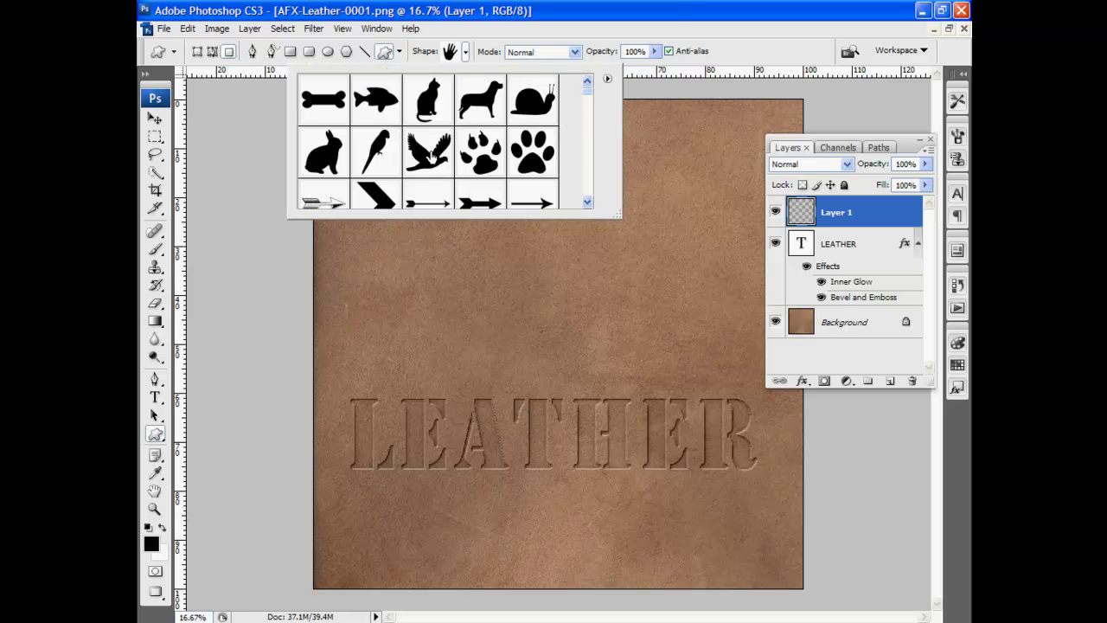
{"action": "left_click", "coordinate": [475, 154]}
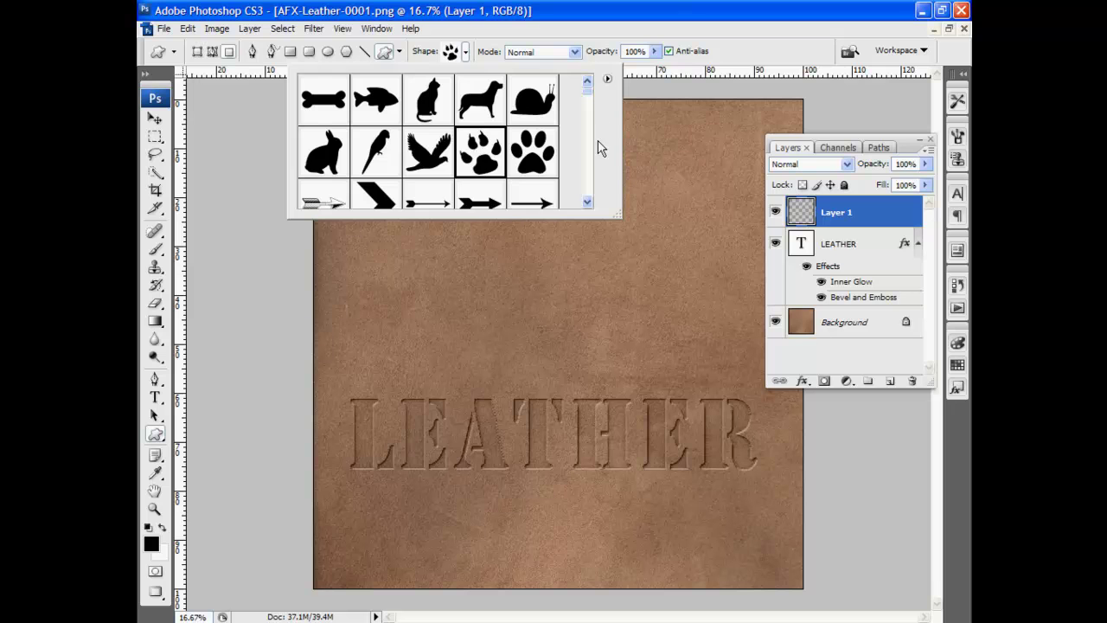
{"action": "key", "text": "Return"}
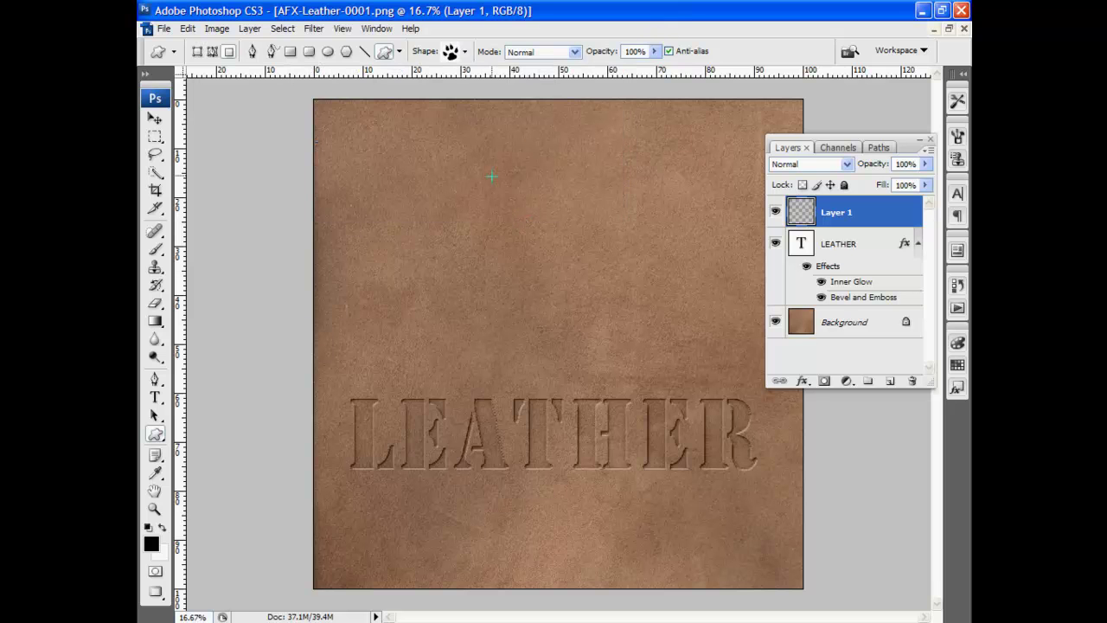
{"action": "left_click_drag", "start_coordinate": [470, 163], "coordinate": [643, 373]}
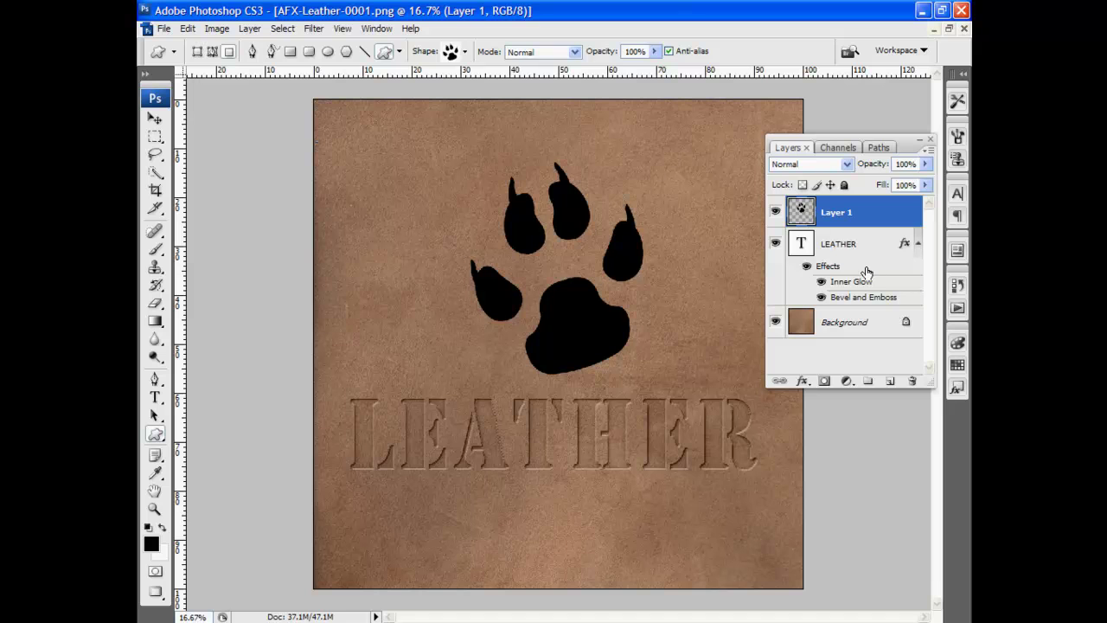
Step: Apply the saved leather styles to the paw print on Layer 1, then select the LEATHER layer
{"action": "left_click", "coordinate": [958, 386]}
{"action": "left_click_drag", "start_coordinate": [935, 381], "coordinate": [936, 424]}
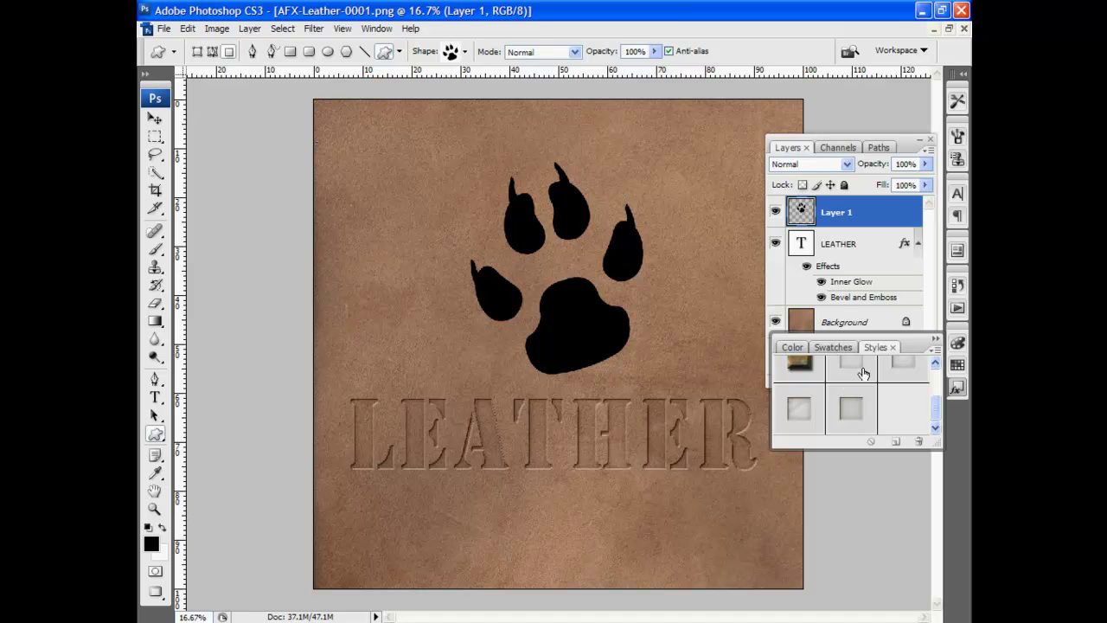
{"action": "left_click", "coordinate": [852, 412]}
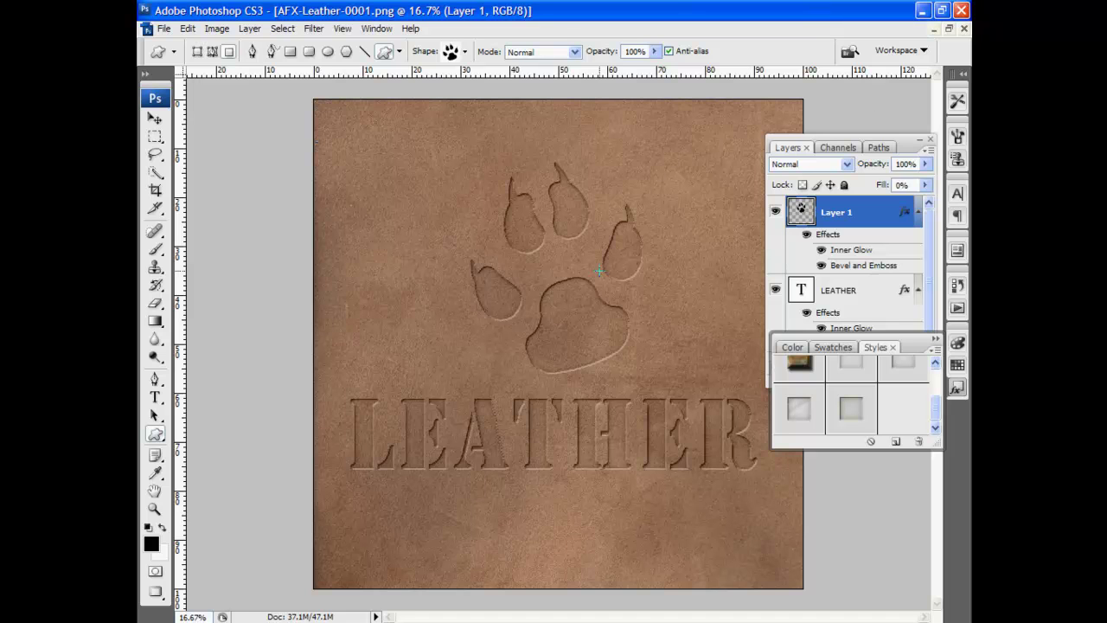
{"action": "left_click", "coordinate": [794, 414]}
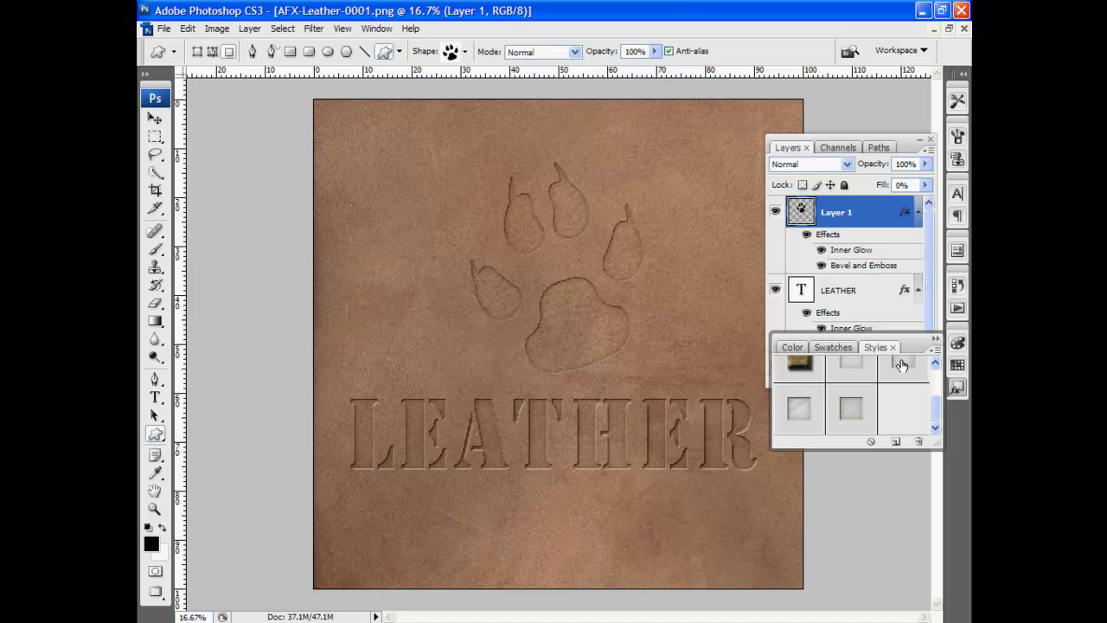
{"action": "left_click", "coordinate": [843, 292]}
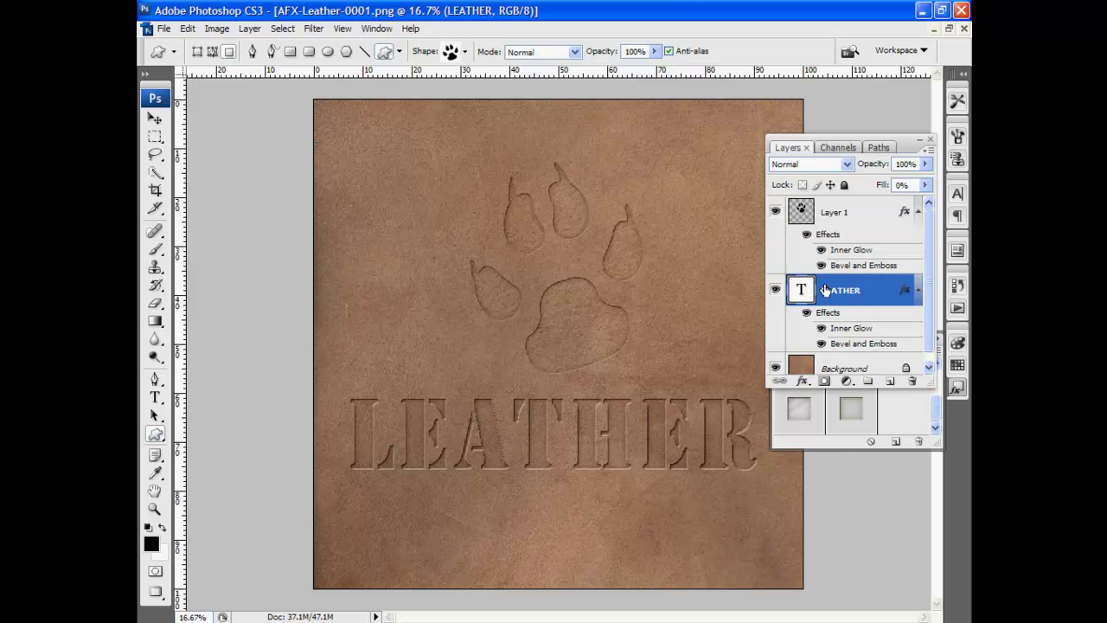
Step: Try saved styles from the Styles panel on LEATHER, settling on a softer pressed-in look
{"action": "left_click", "coordinate": [865, 406]}
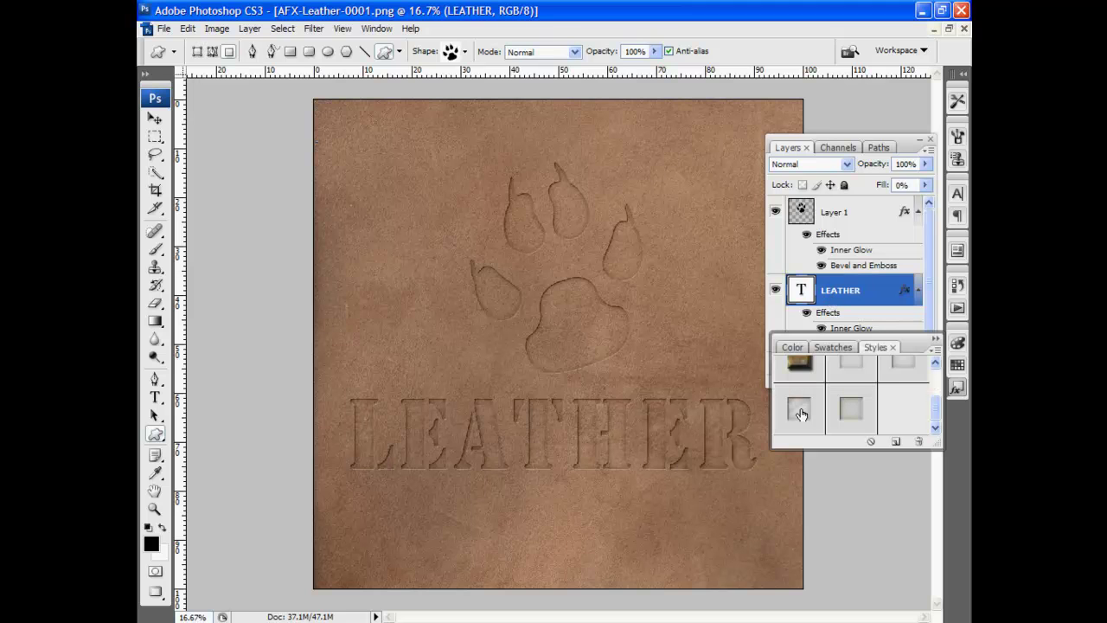
{"action": "scroll", "coordinate": [936, 413], "scroll_direction": "up", "scroll_amount": 1}
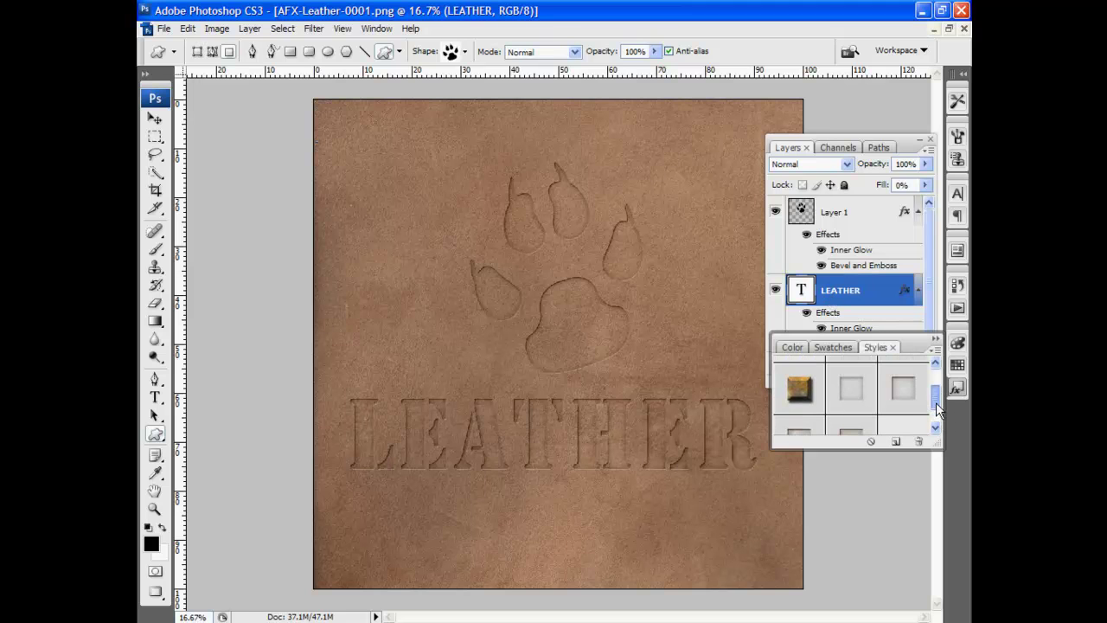
{"action": "left_click", "coordinate": [851, 394]}
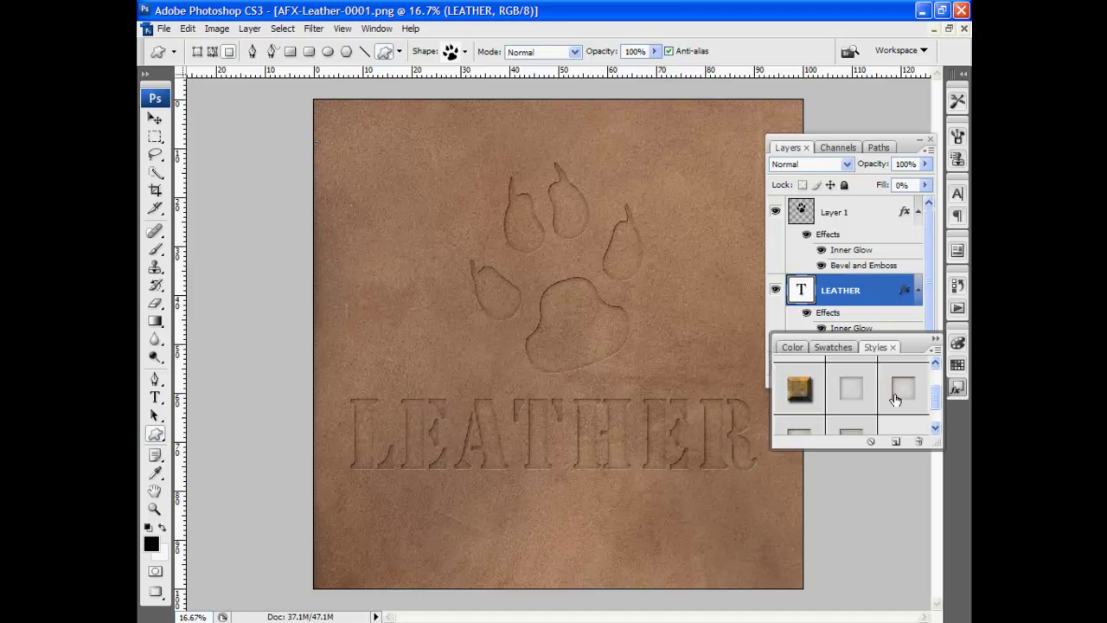